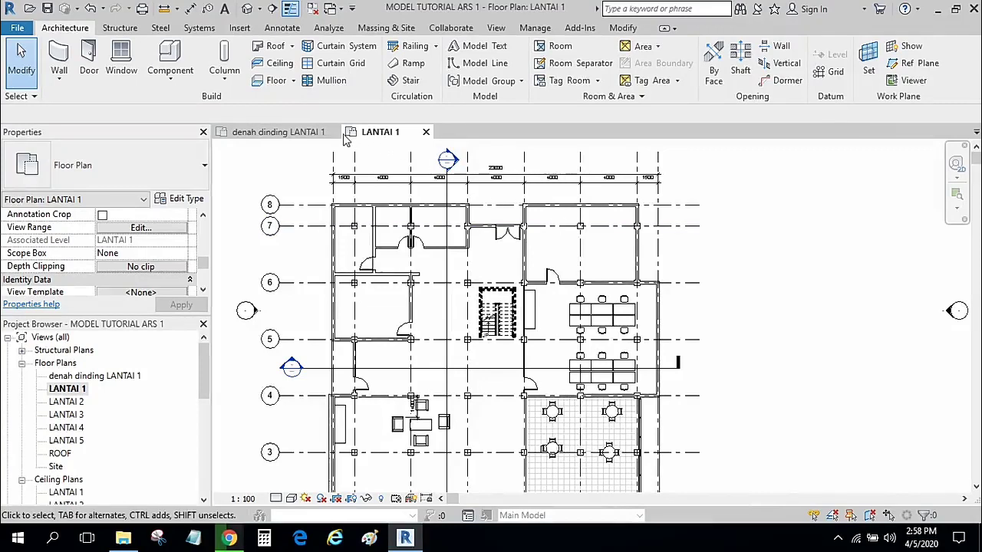
# Step: Close the 'denah dinding LANTAI 1' view and zoom into the LANTAI 1 plan
pyautogui.click(333, 132)
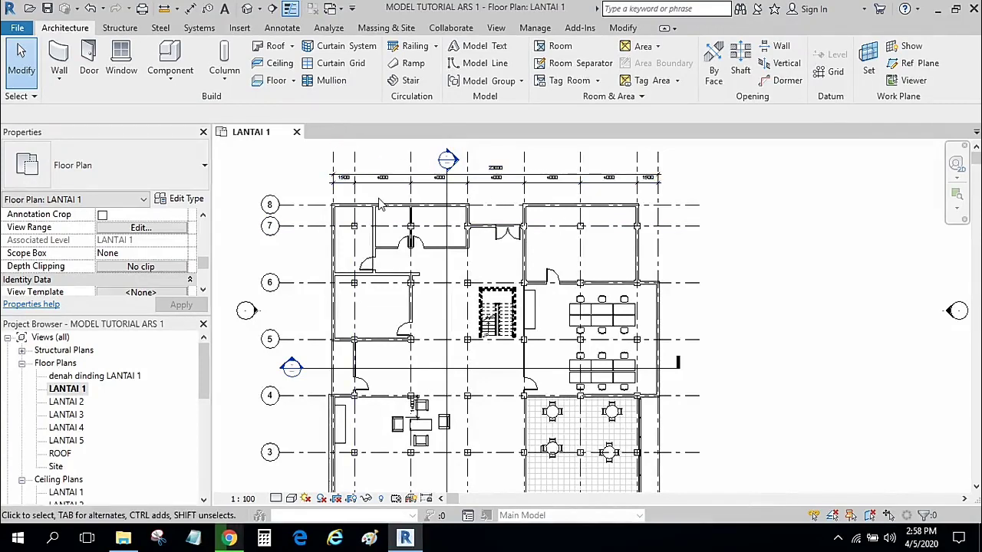
pyautogui.moveTo(379, 201); pyautogui.dragTo(381, 202, button='middle')
pyautogui.scroll(1, 383, 203)
pyautogui.scroll(2, 383, 204)
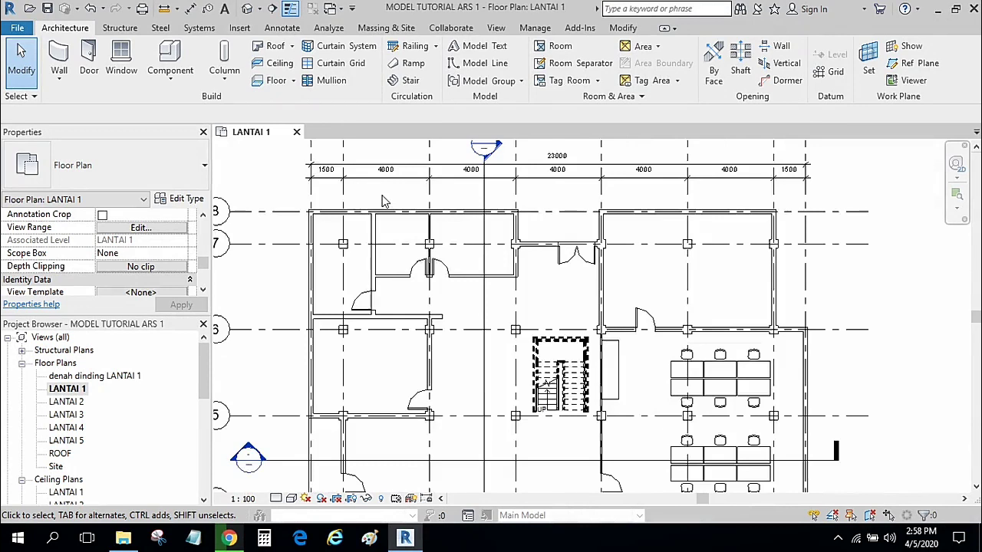
pyautogui.scroll(2, 385, 204)
# Step: Select the top wall to check its wall type in the Type Selector, then deselect it
pyautogui.click(389, 220)
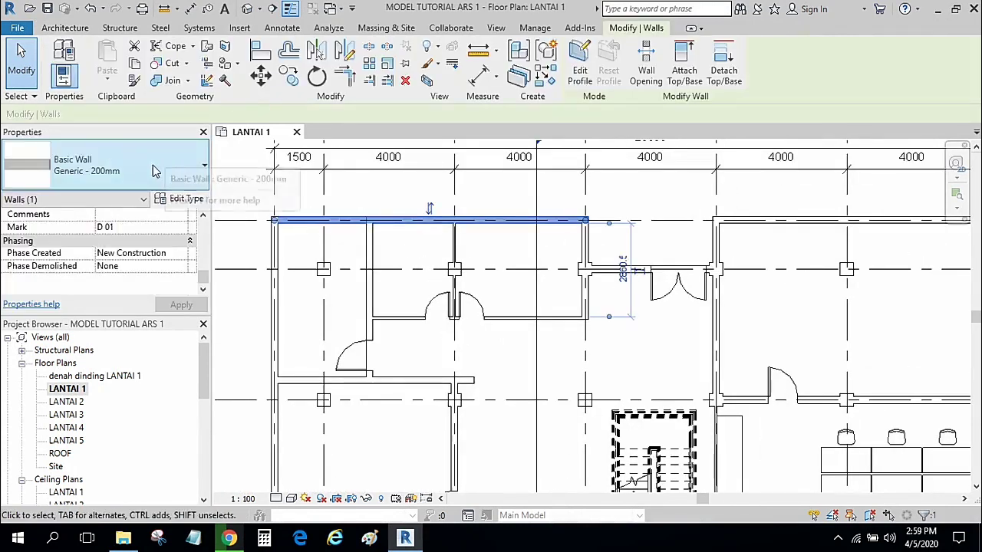
pyautogui.click(153, 176)
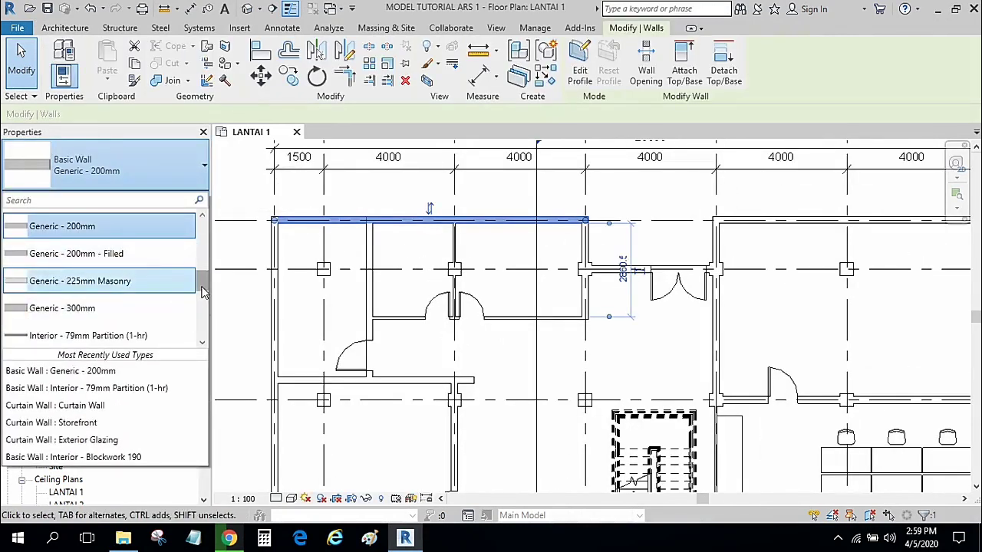
pyautogui.moveTo(201, 283); pyautogui.dragTo(238, 269)
pyautogui.click(238, 268)
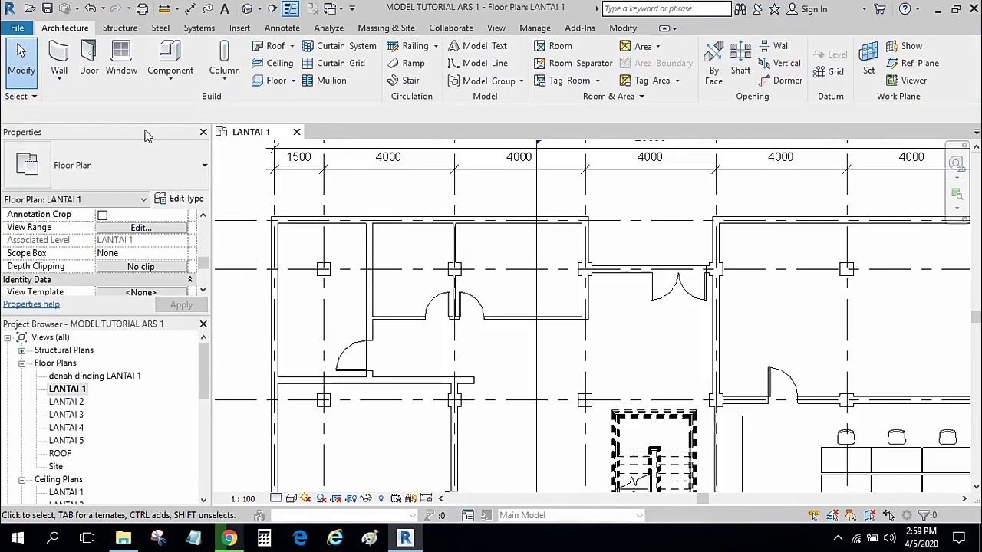
# Step: Start the Wall tool and view the wall types, then cancel and zoom out to the whole building
pyautogui.click(86, 62)
pyautogui.click(136, 177)
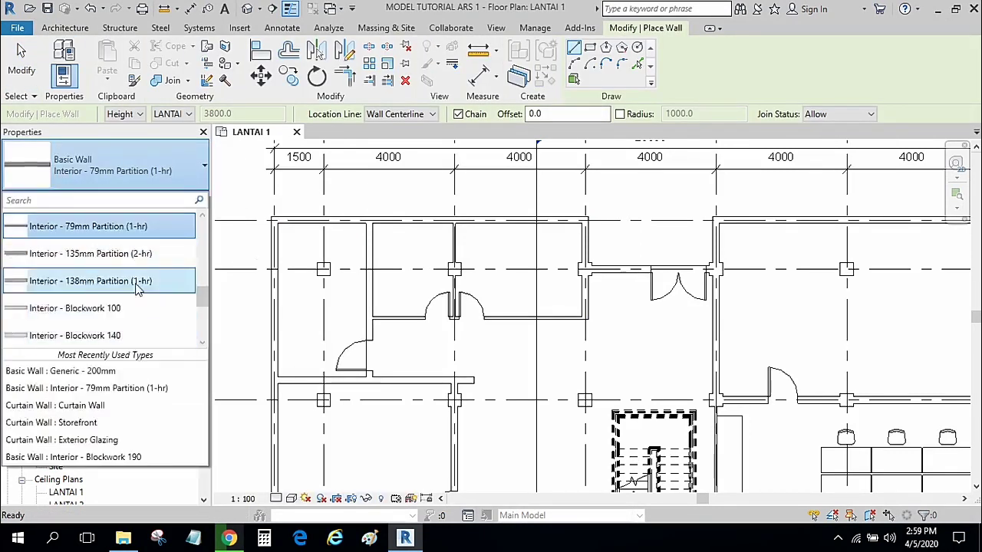
pyautogui.click(22, 61)
pyautogui.click(22, 61)
pyautogui.scroll(-1, 351, 192)
pyautogui.scroll(-1, 543, 252)
pyautogui.moveTo(543, 252); pyautogui.dragTo(471, 228, button='middle')
pyautogui.scroll(-1, 537, 254)
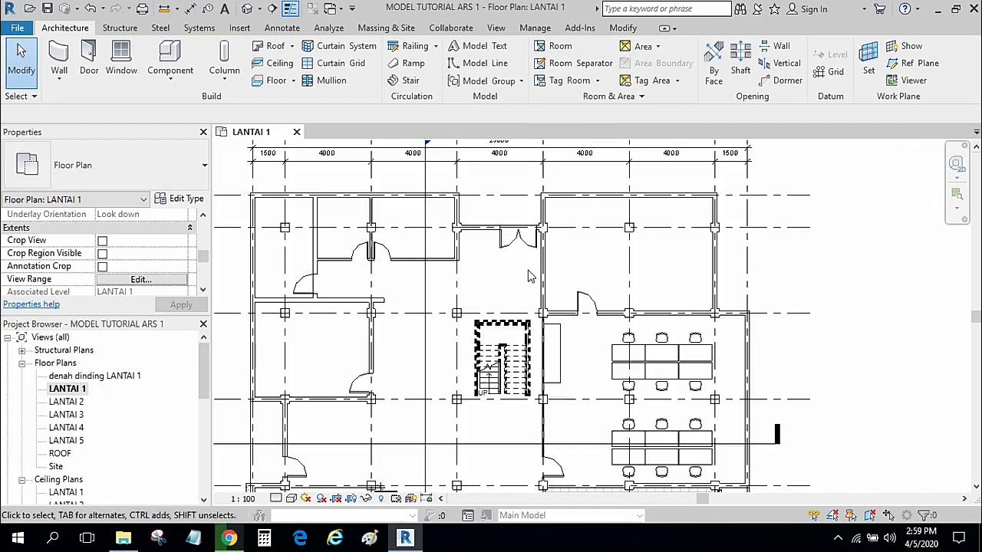
# Step: Start the Wall tool again with Basic Wall: Generic - 200mm as the wall type
pyautogui.click(61, 51)
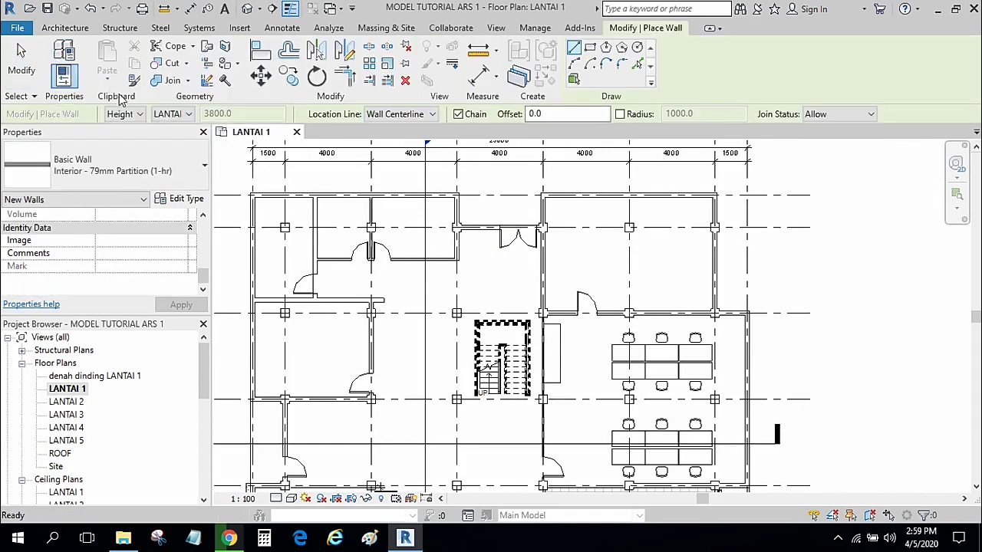
pyautogui.click(149, 167)
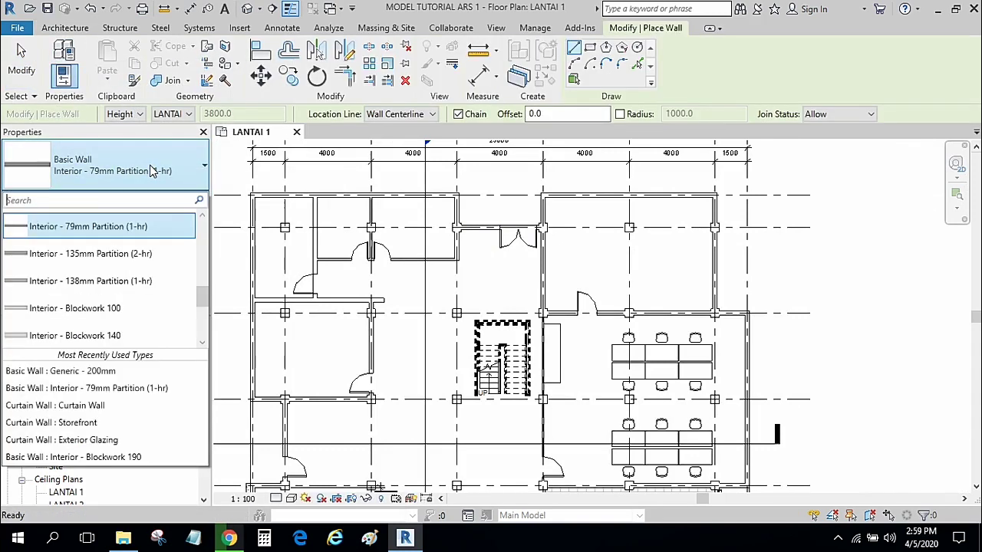
pyautogui.scroll(3, 198, 280)
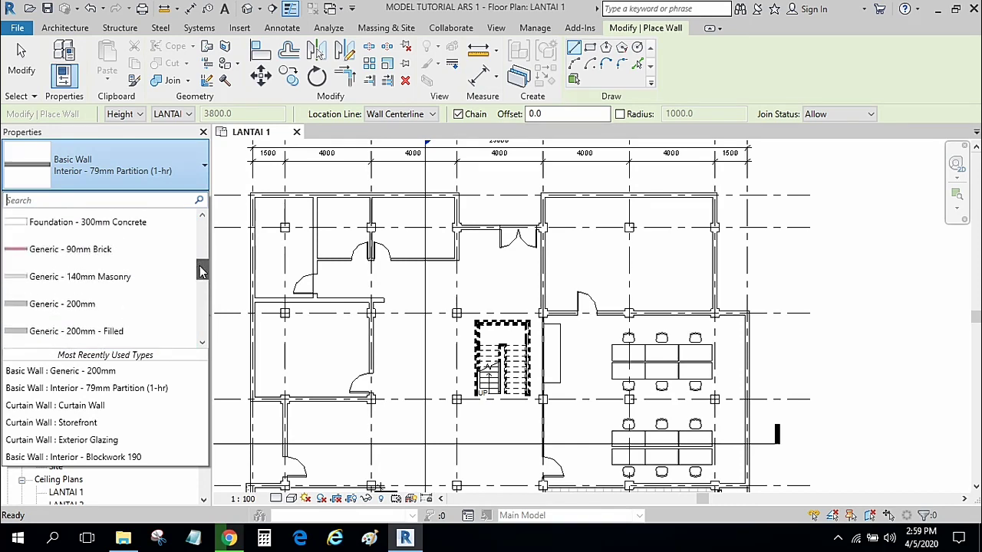
pyautogui.scroll(1, 153, 288)
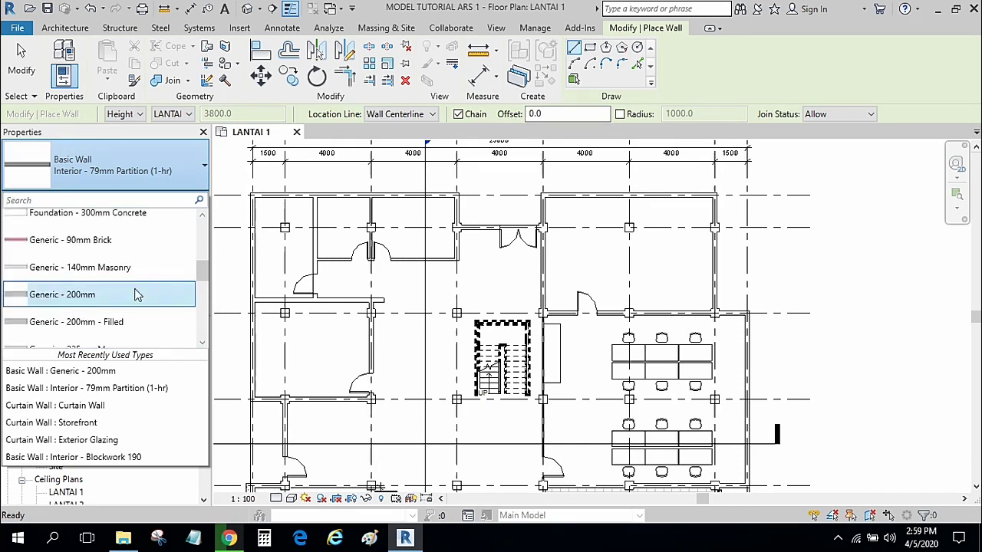
pyautogui.click(48, 296)
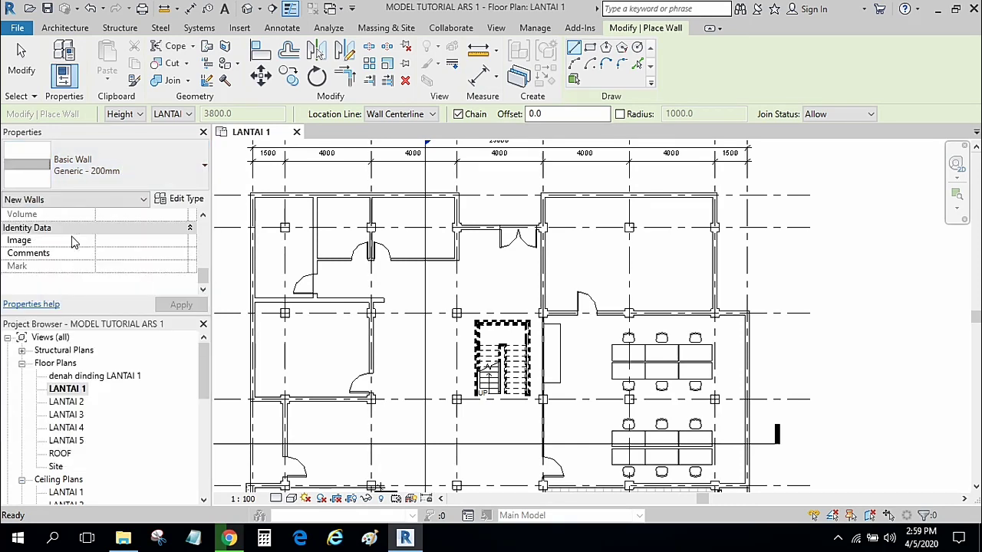
pyautogui.click(184, 202)
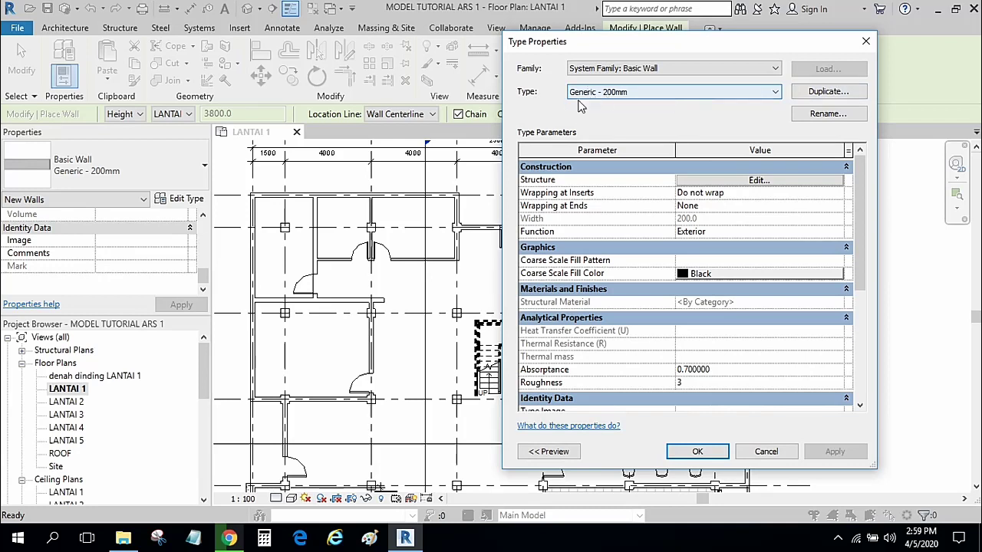
# Step: Duplicate Generic - 200mm as a new wall type named 'DINDING BATA 15 CM'
pyautogui.click(828, 92)
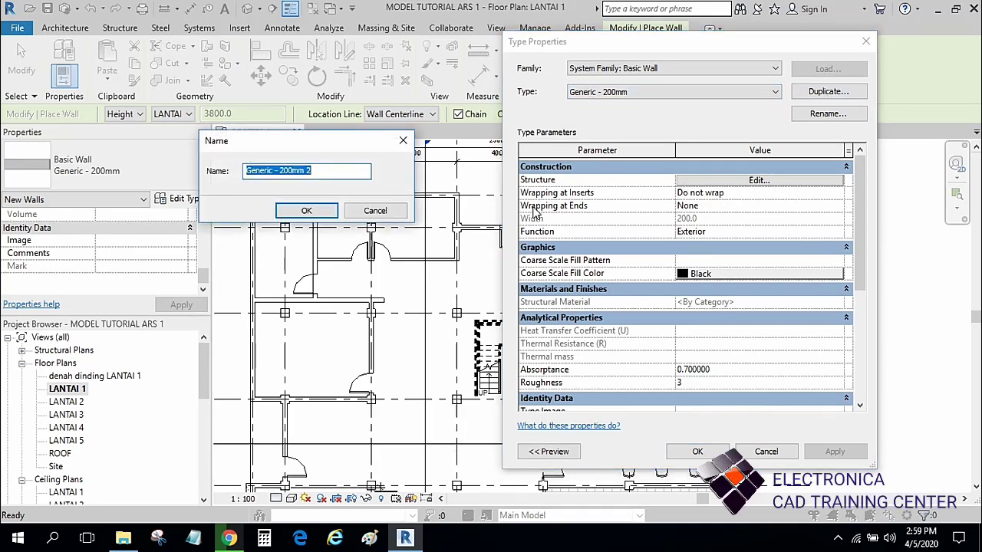
pyautogui.write('d')
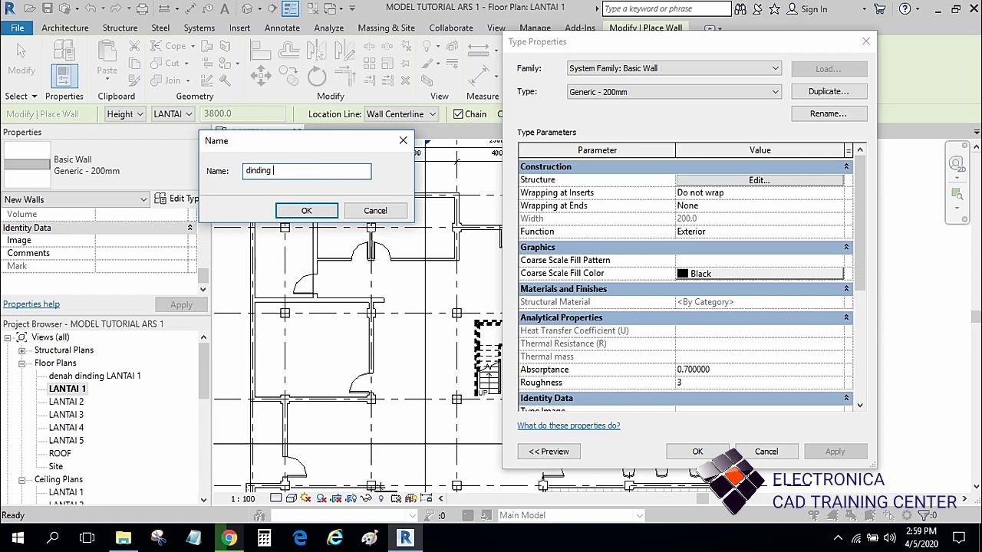
pyautogui.press('BackSpace')
pyautogui.write('DINDING BATA 15 CM')
pyautogui.click(330, 210)
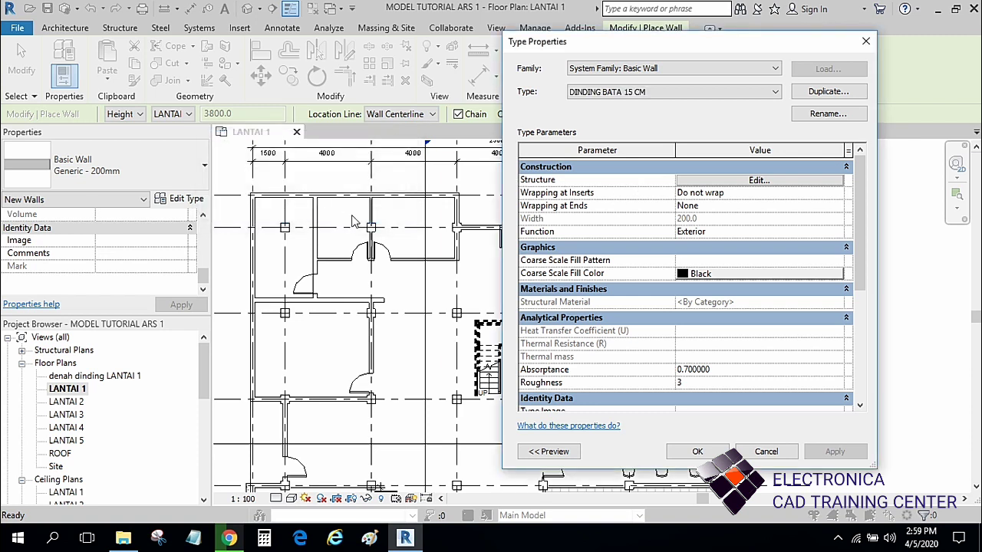
# Step: Open the DINDING BATA 15 CM structure editor, show its section preview, and select the Structure [1] material
pyautogui.click(742, 181)
pyautogui.moveTo(702, 44); pyautogui.dragTo(583, 34)
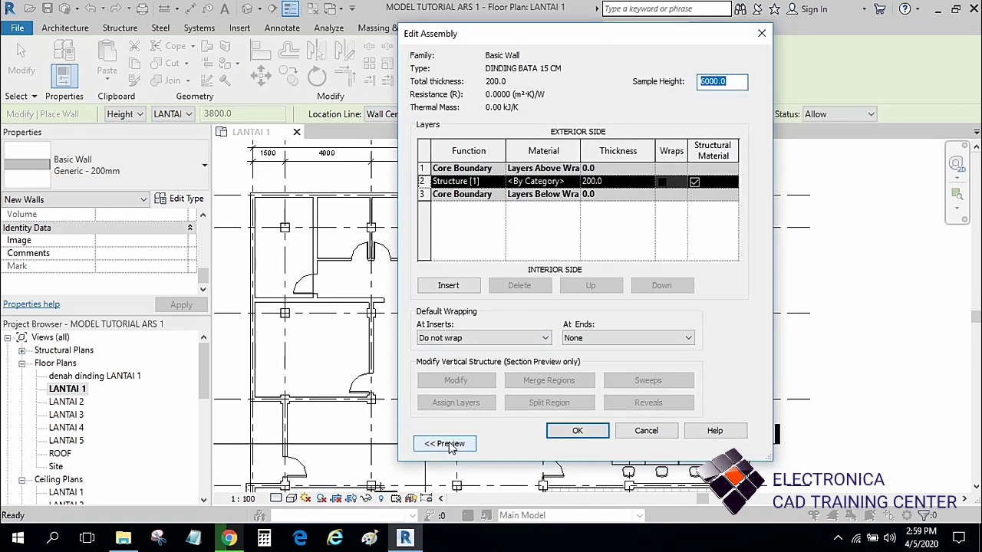
pyautogui.click(438, 452)
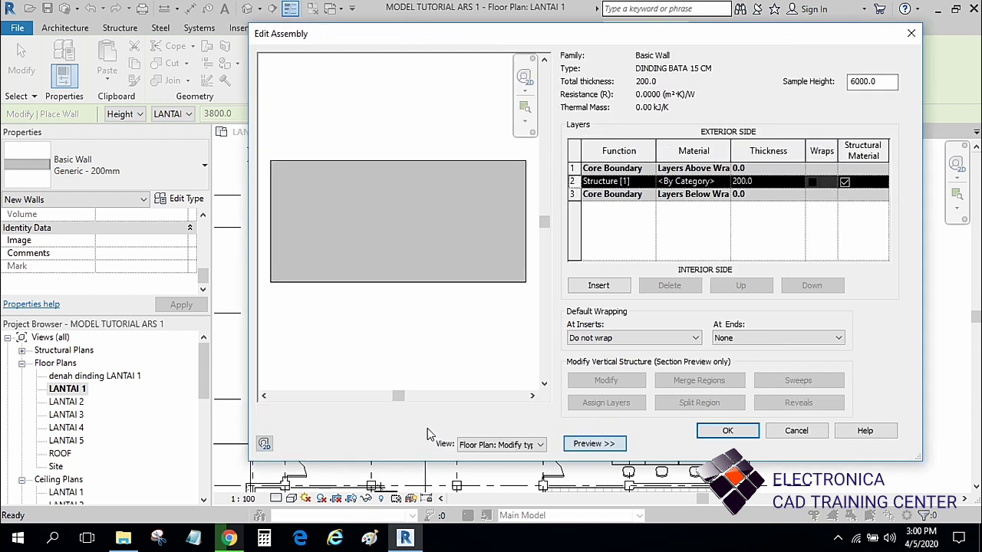
pyautogui.moveTo(529, 33); pyautogui.dragTo(318, 24)
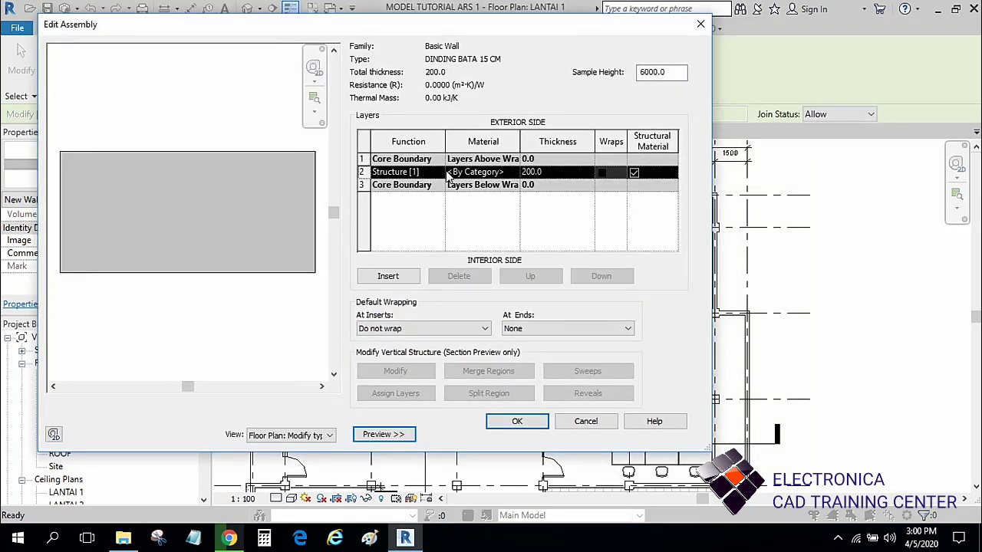
pyautogui.click(469, 173)
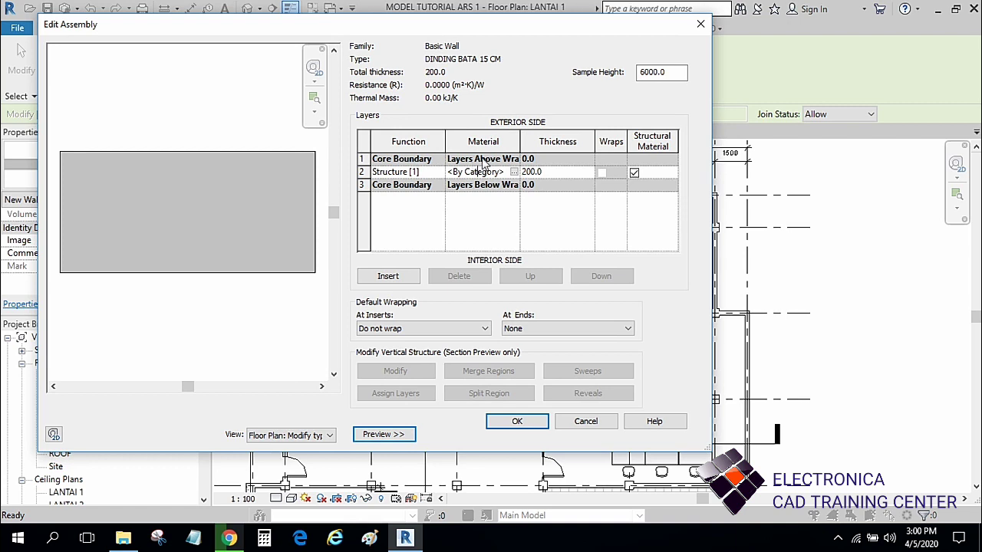
pyautogui.click(514, 173)
# Step: Search 'BRI' in the Material Browser and assign Brick, Common to the structure layer
pyautogui.click(514, 172)
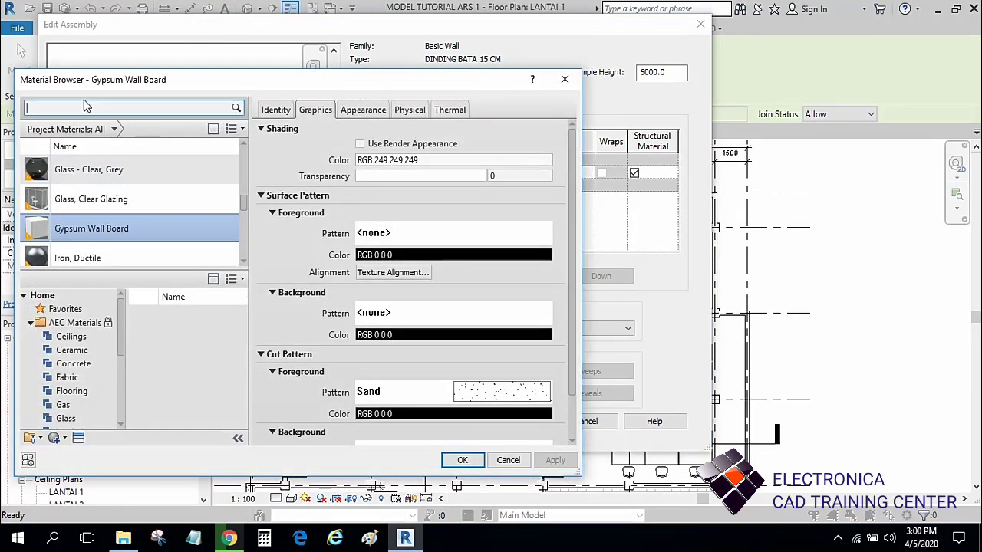
pyautogui.write('B')
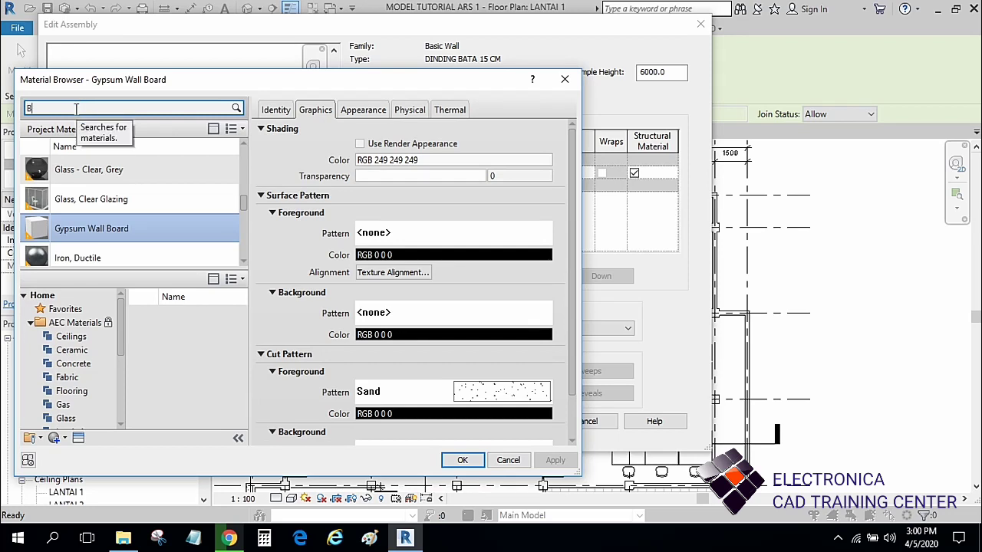
pyautogui.write('RI')
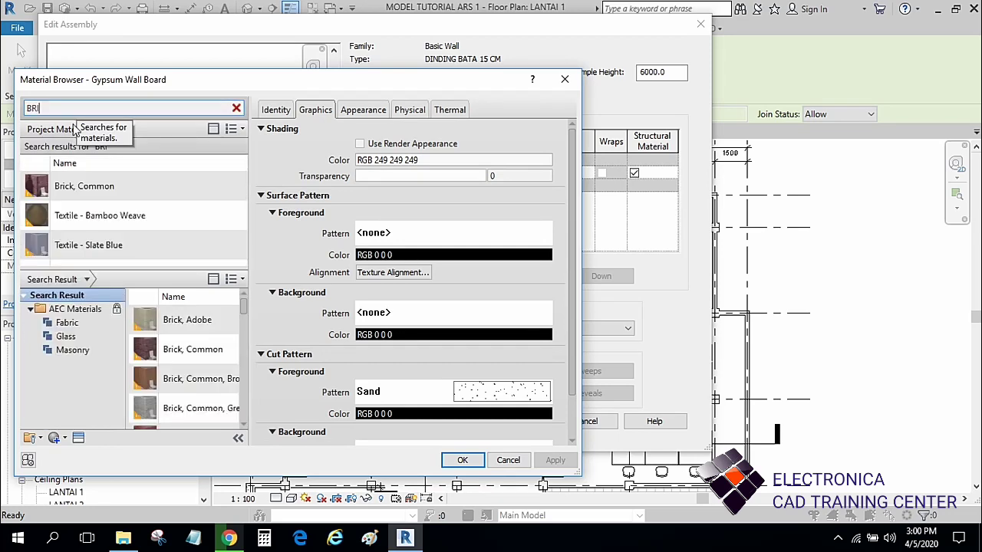
pyautogui.click(91, 194)
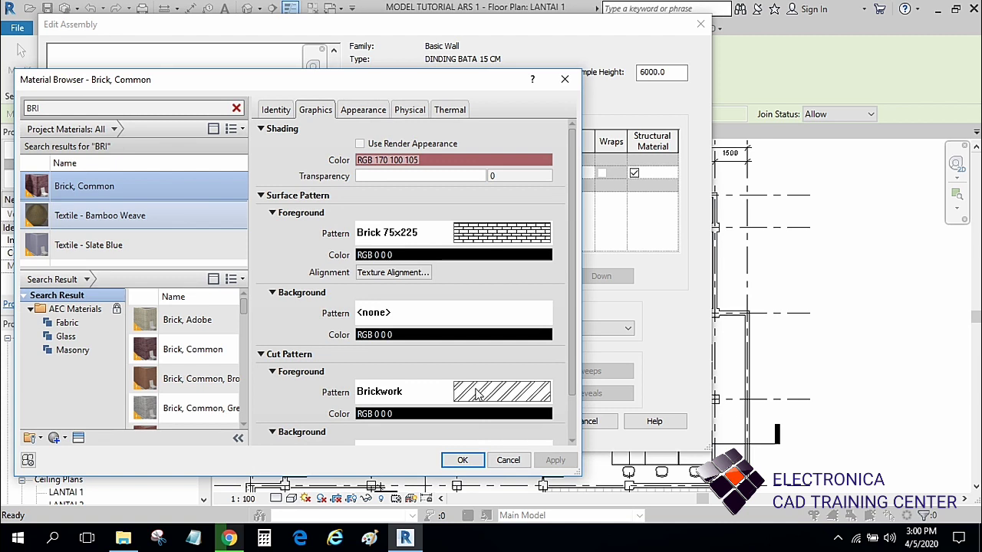
pyautogui.click(462, 460)
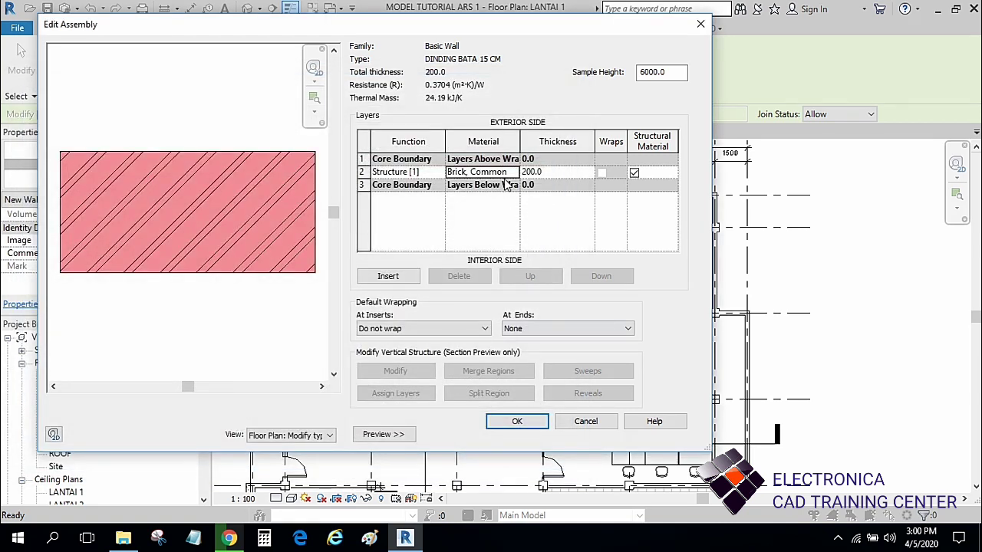
# Step: Set the brick structure layer's thickness to 110
pyautogui.click(549, 171)
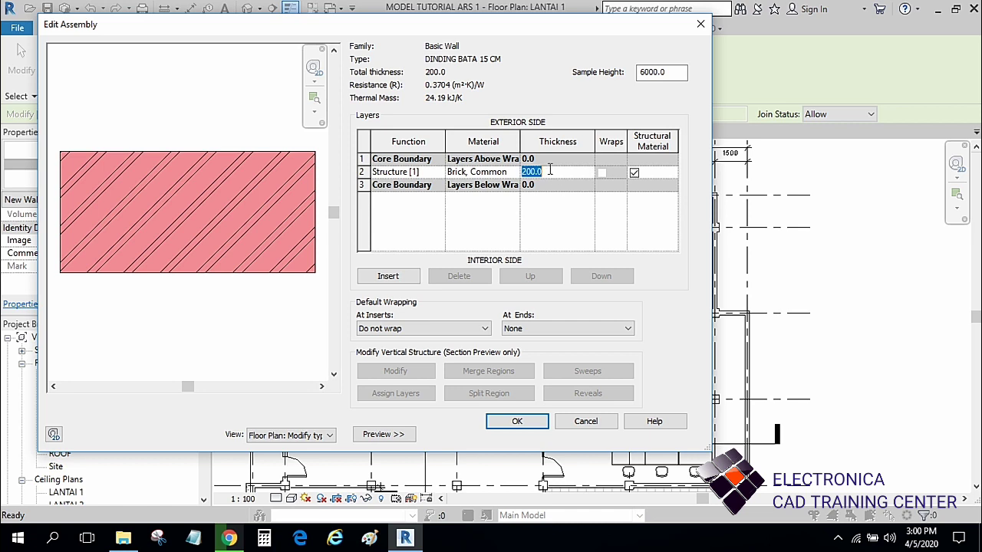
pyautogui.write('110')
pyautogui.click(567, 208)
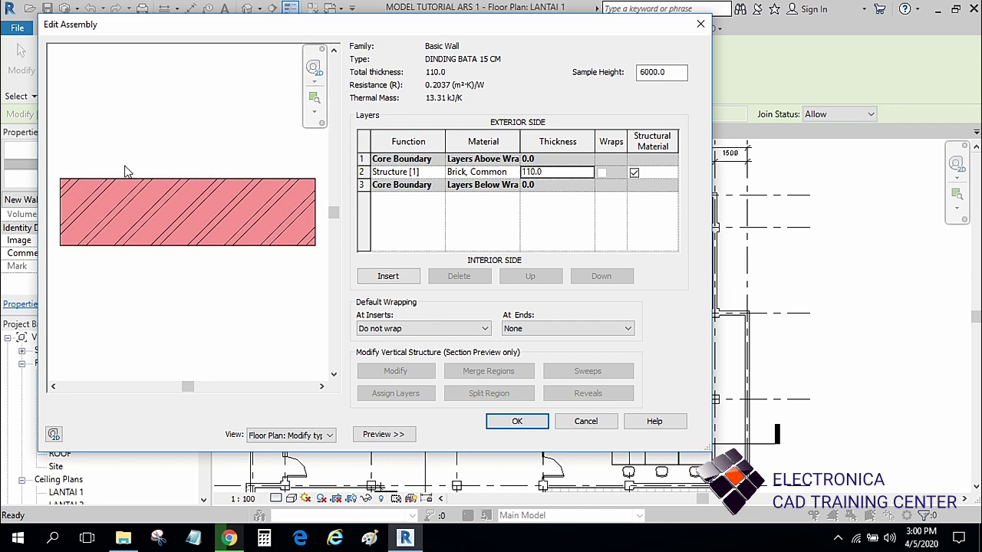
# Step: Insert a new layer and set its function to Finish 1 [4]
pyautogui.click(383, 278)
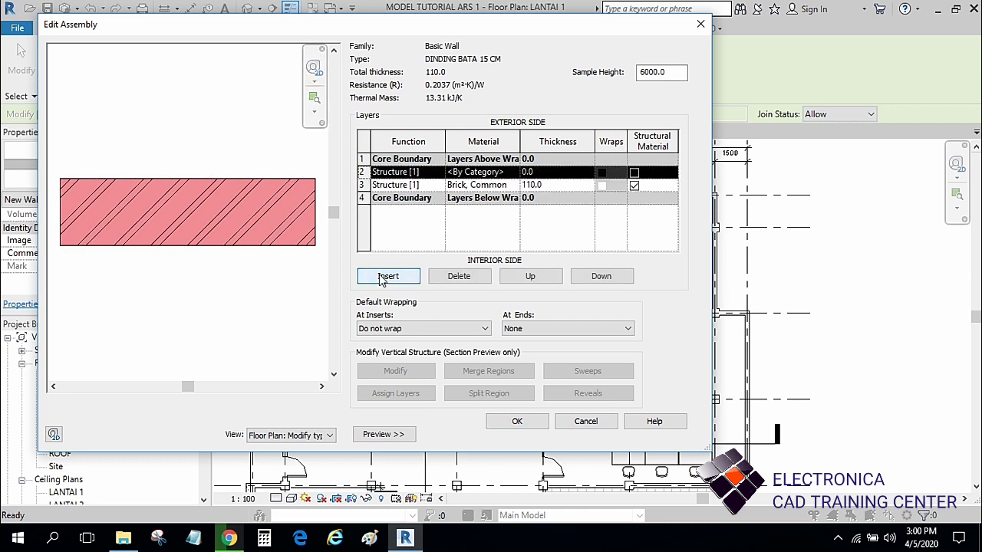
pyautogui.click(440, 173)
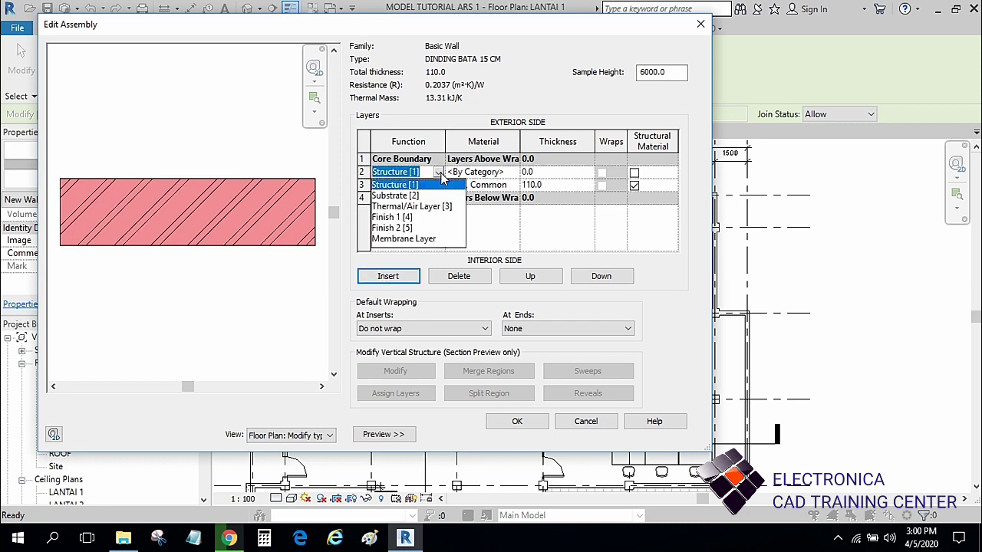
pyautogui.click(395, 219)
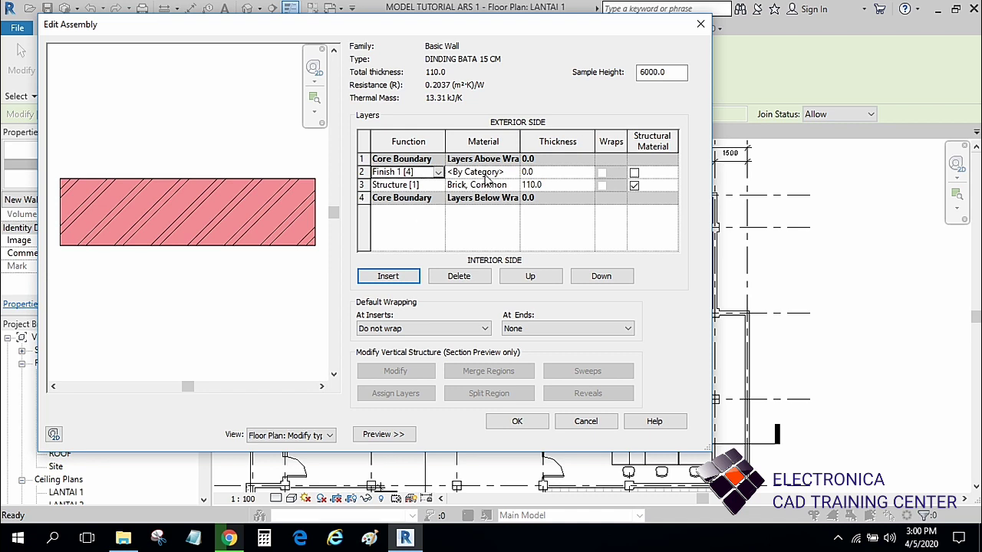
pyautogui.click(514, 177)
pyautogui.click(515, 185)
# Step: Create a new material in the Material Browser and rename it PLESTER
pyautogui.click(514, 185)
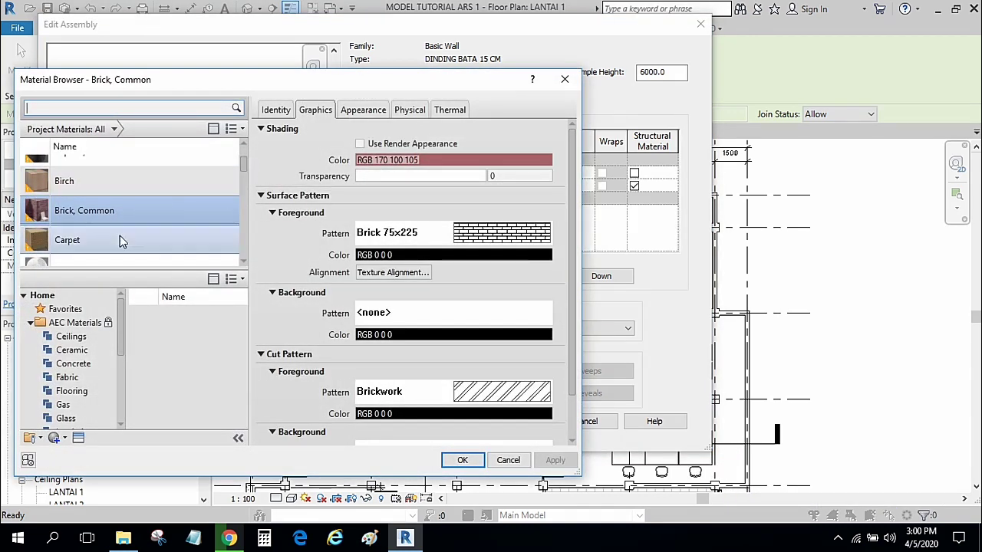
pyautogui.scroll(1, 120, 230)
pyautogui.scroll(-1, 121, 211)
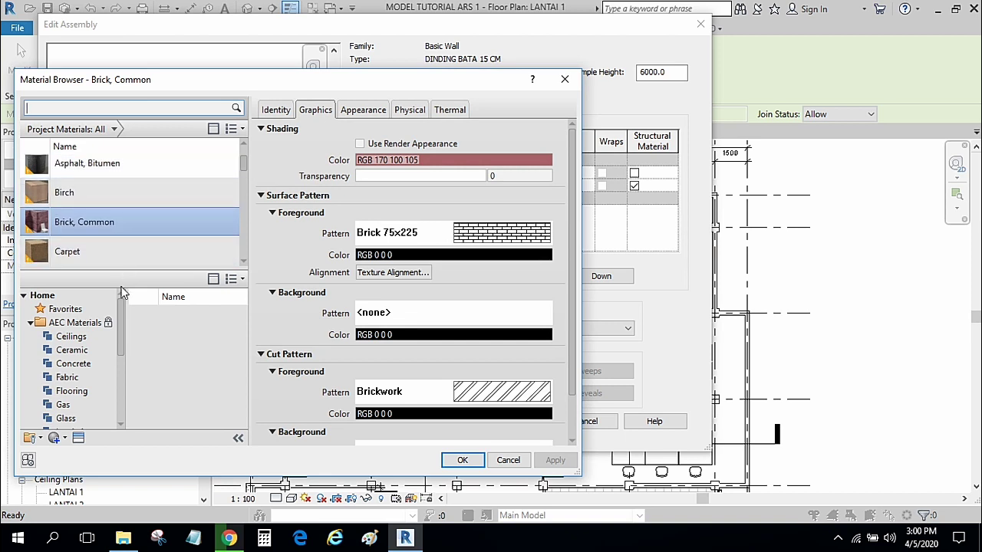
pyautogui.click(61, 441)
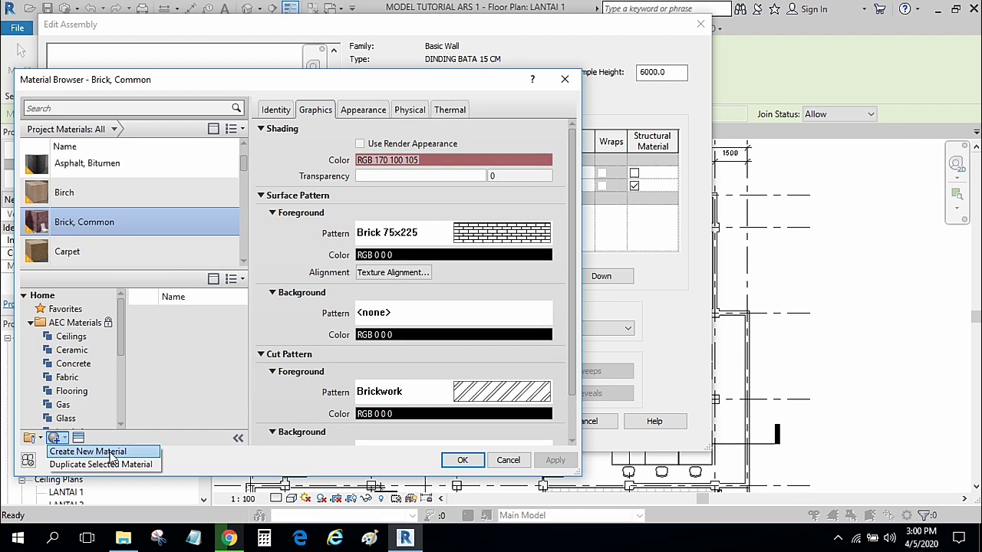
pyautogui.click(92, 452)
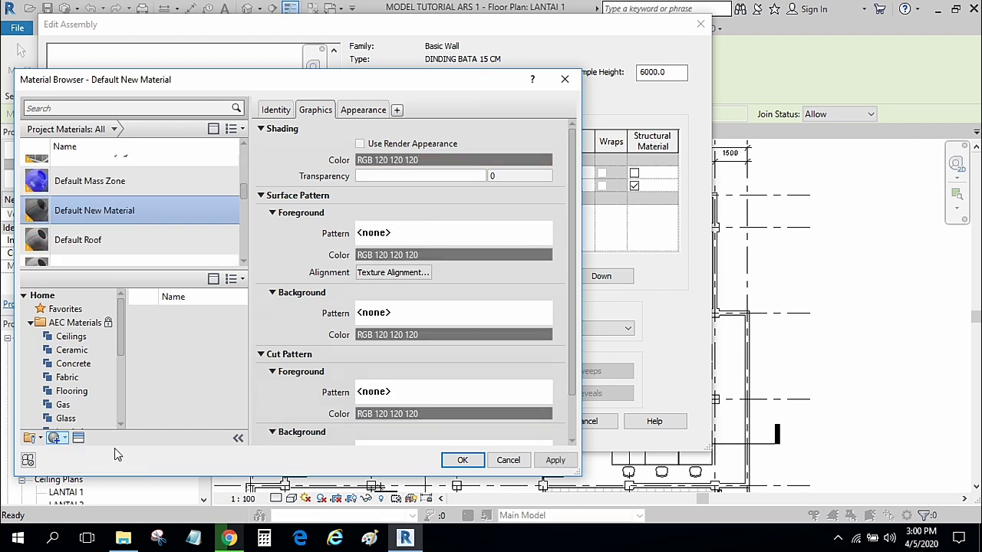
pyautogui.rightClick(154, 198)
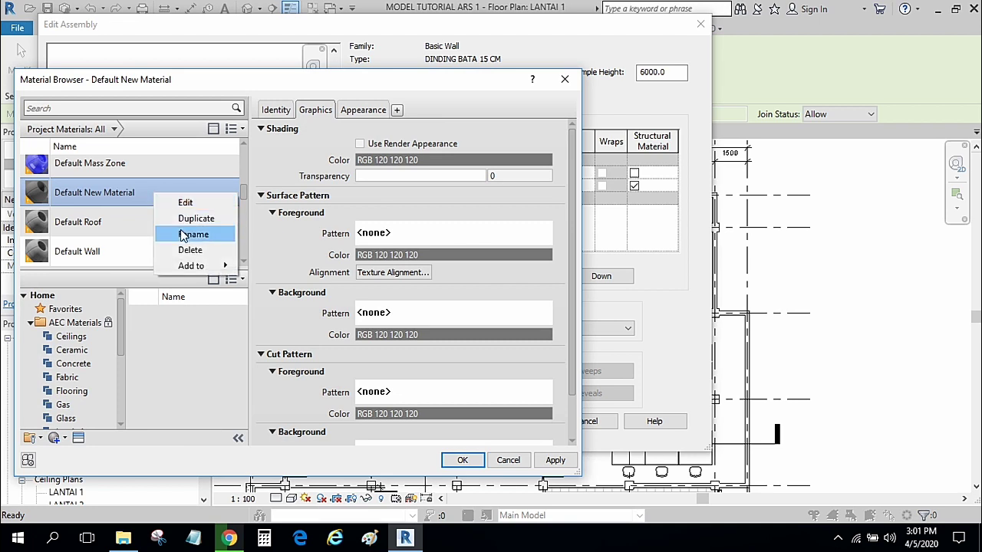
pyautogui.click(183, 236)
pyautogui.write('PLESTER')
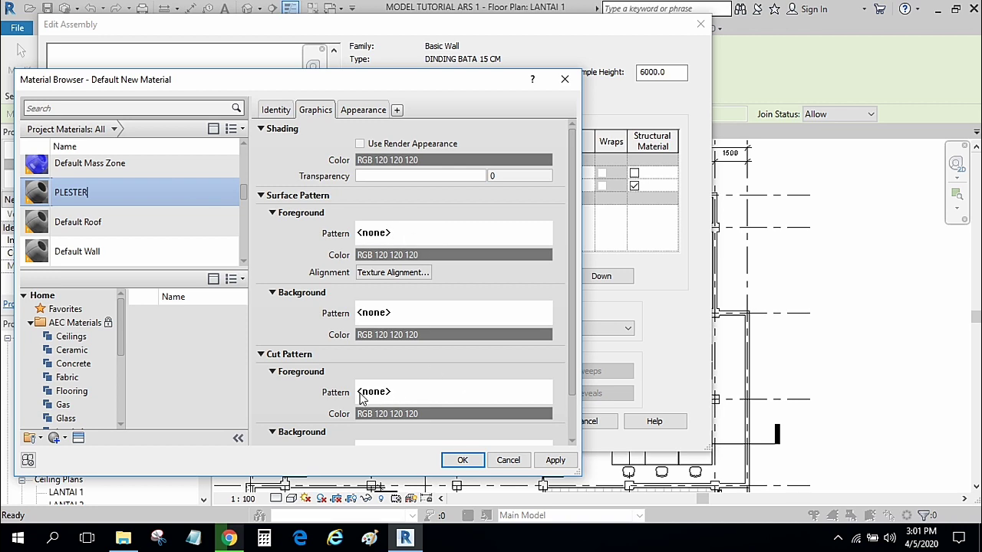
# Step: Set PLESTER's cut pattern foreground to <Solid fill>
pyautogui.click(428, 395)
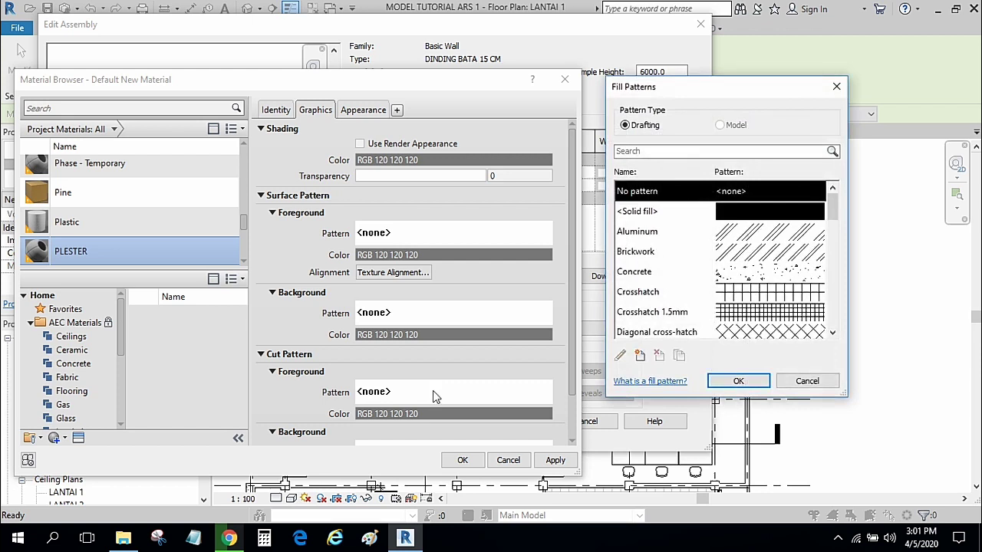
pyautogui.click(753, 213)
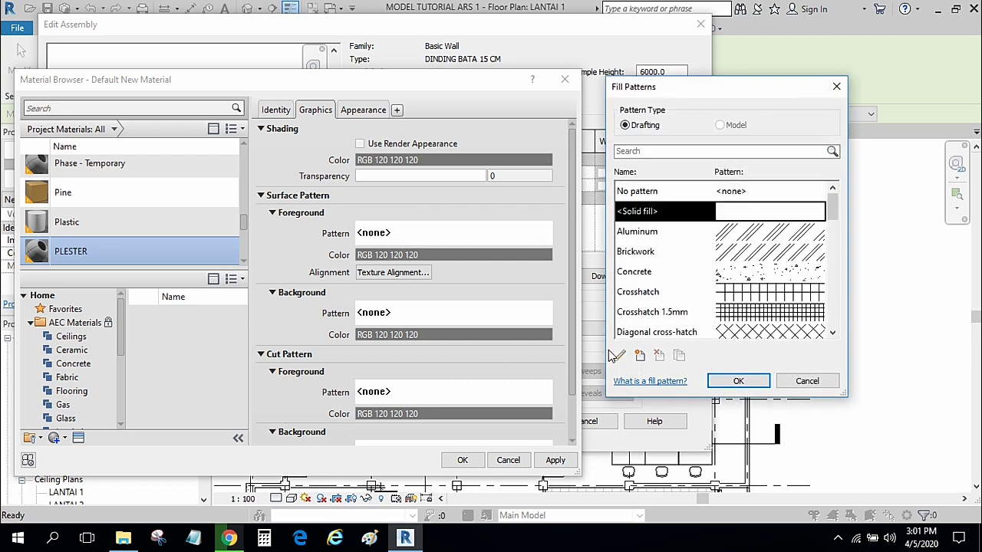
pyautogui.click(738, 381)
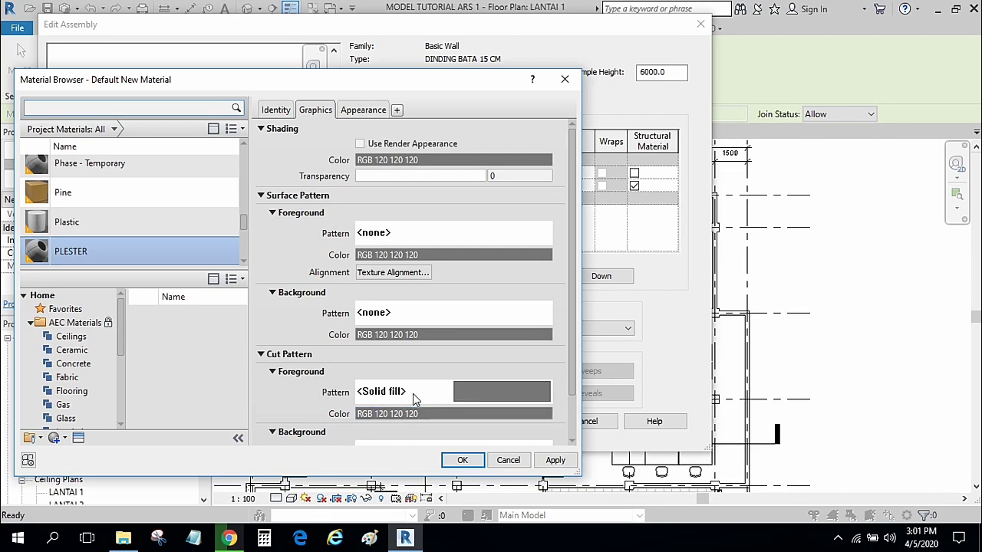
pyautogui.click(484, 395)
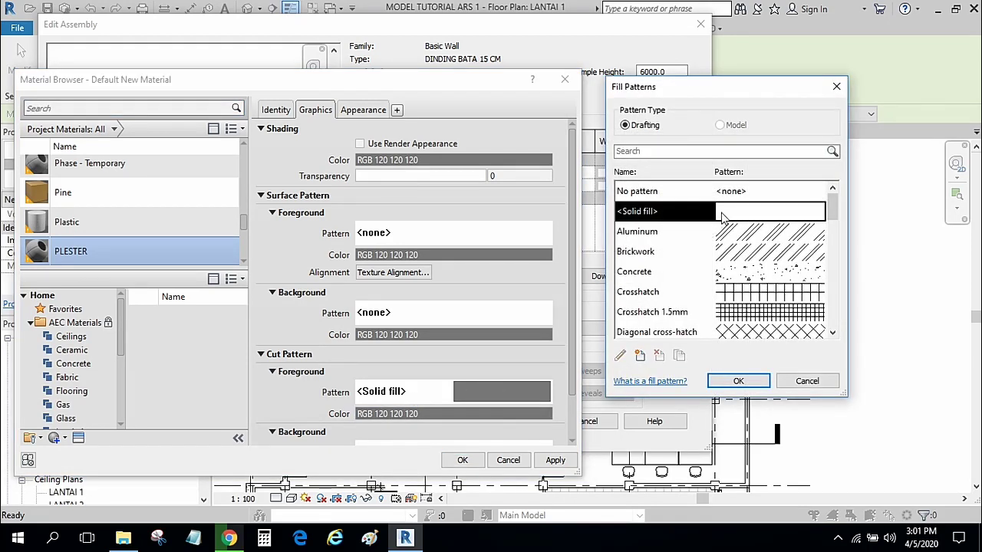
pyautogui.click(739, 379)
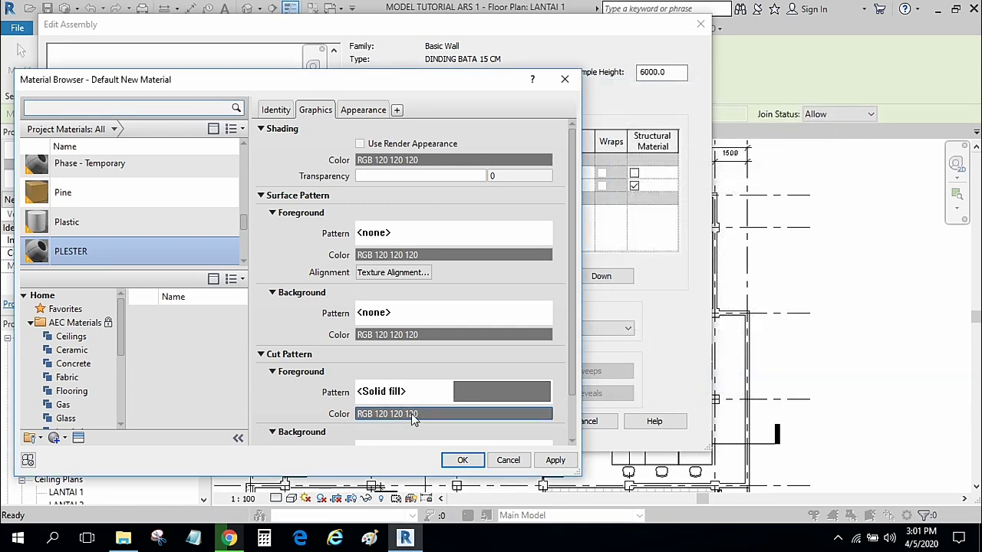
pyautogui.click(431, 414)
pyautogui.click(357, 401)
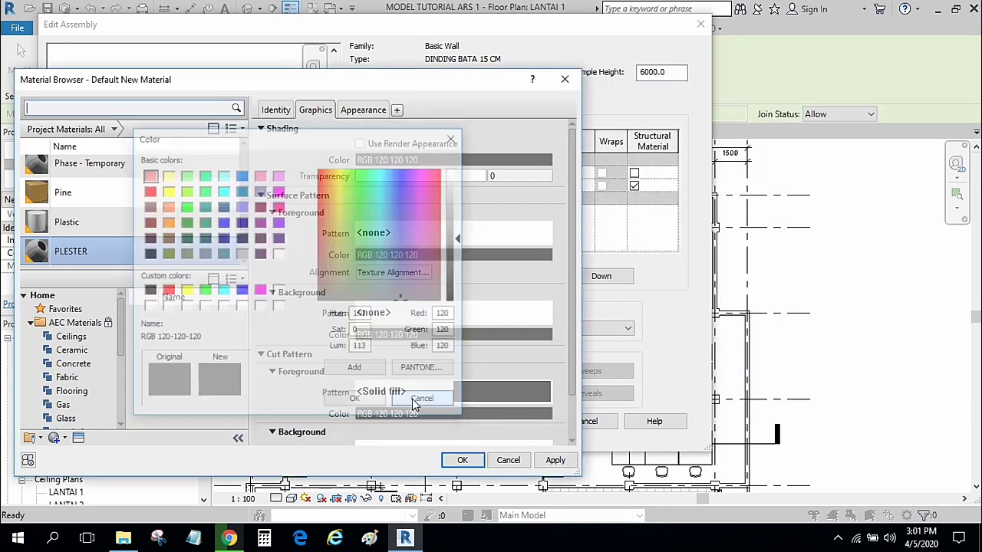
# Step: Assign PLESTER to the Finish 1 layer and make it 20 thick
pyautogui.click(462, 461)
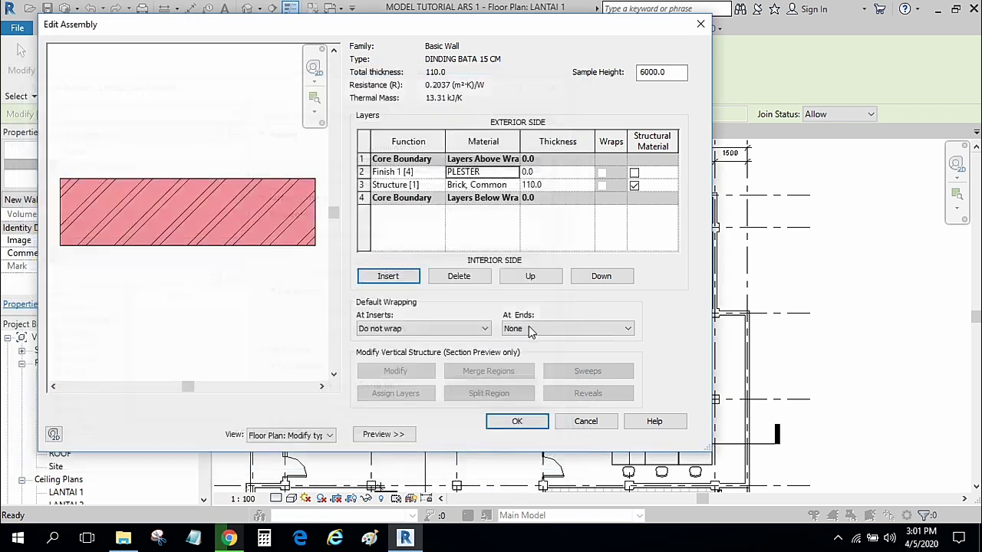
pyautogui.click(550, 171)
pyautogui.write('20')
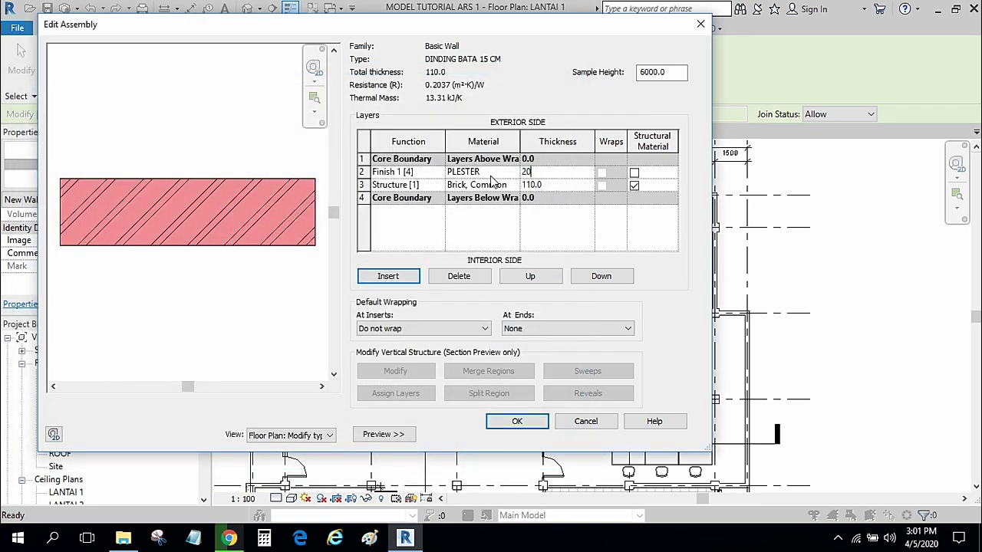
pyautogui.click(561, 244)
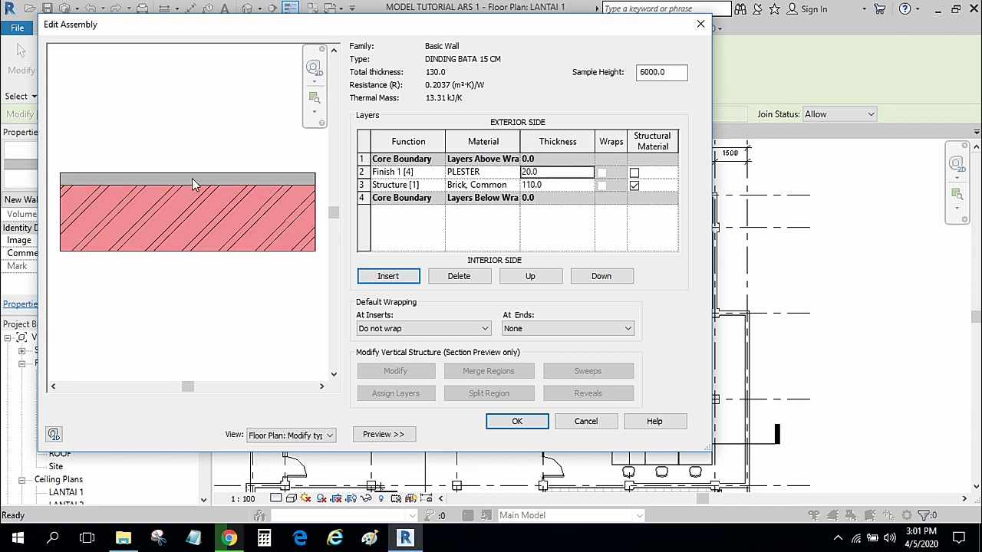
# Step: Move the Finish 1 layer up above the Core Boundary onto the exterior side
pyautogui.click(404, 174)
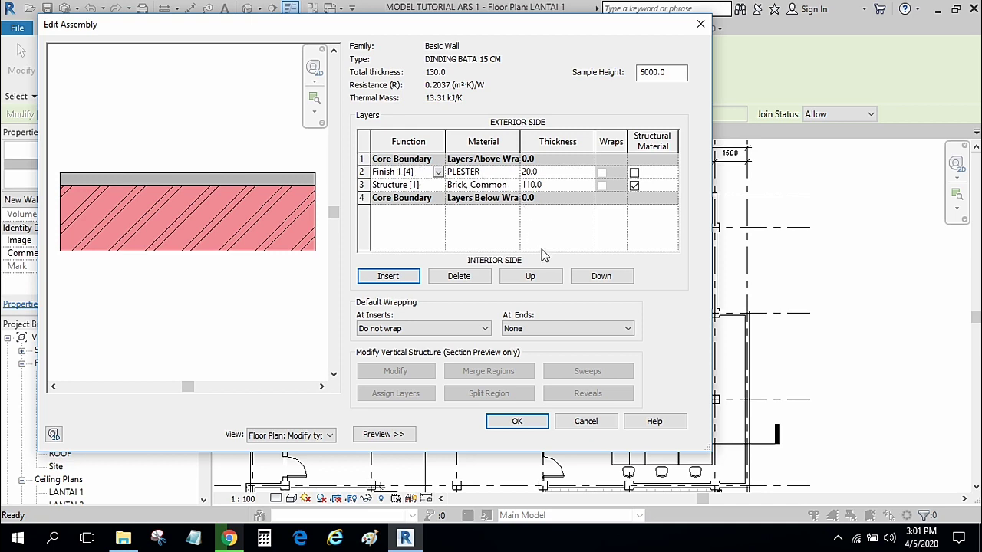
pyautogui.click(530, 276)
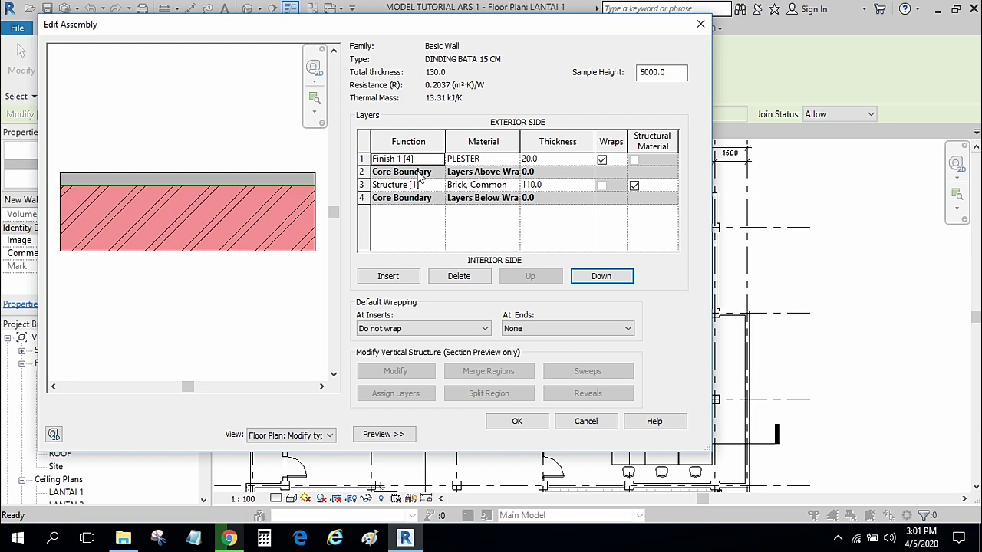
pyautogui.click(424, 217)
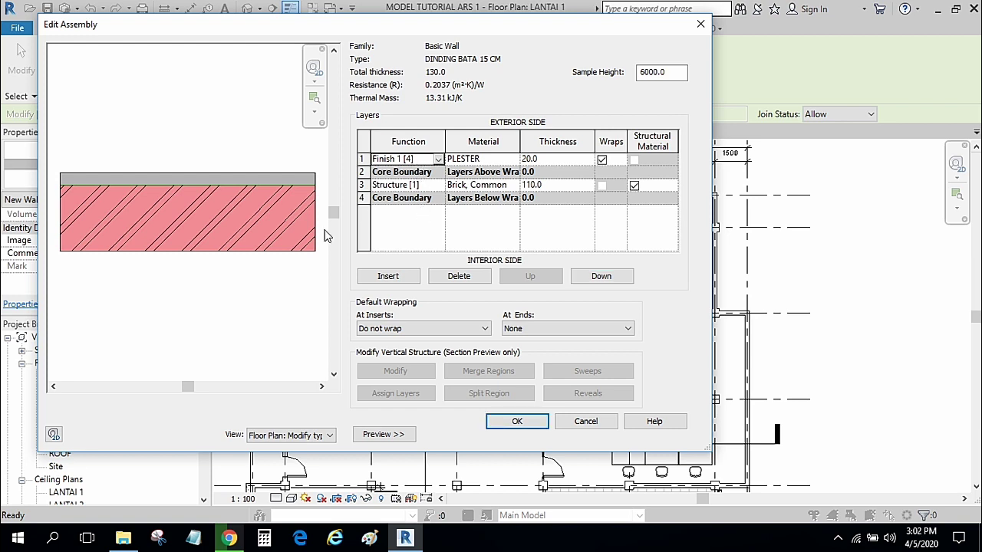
# Step: Insert a second Finish 1 layer using PLESTER, 20 thick
pyautogui.click(390, 276)
pyautogui.click(435, 161)
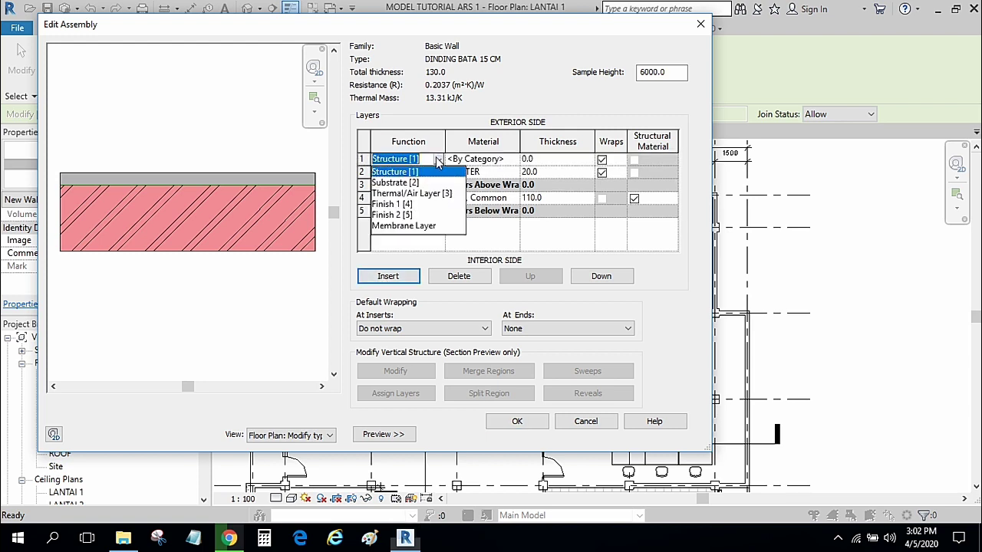
pyautogui.click(397, 207)
pyautogui.click(500, 161)
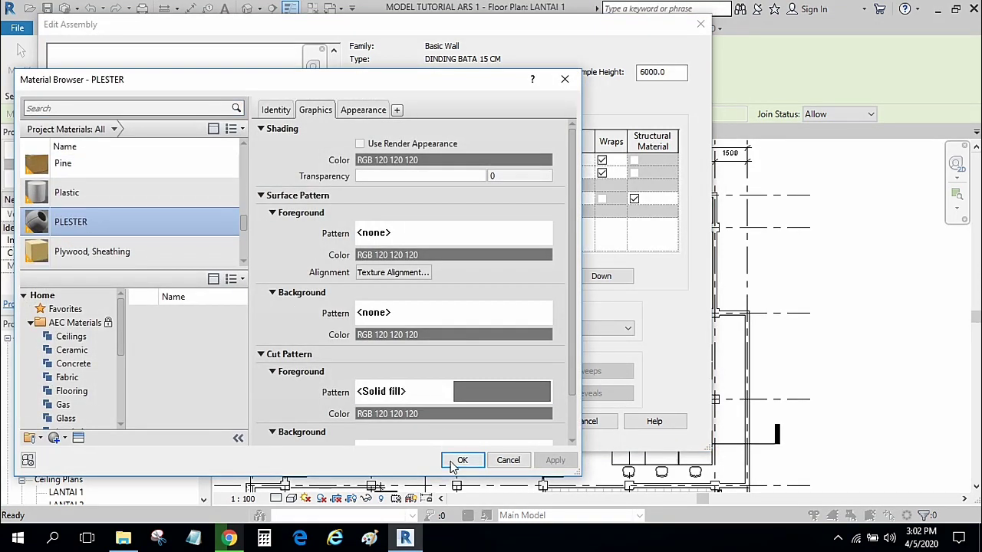
pyautogui.click(453, 467)
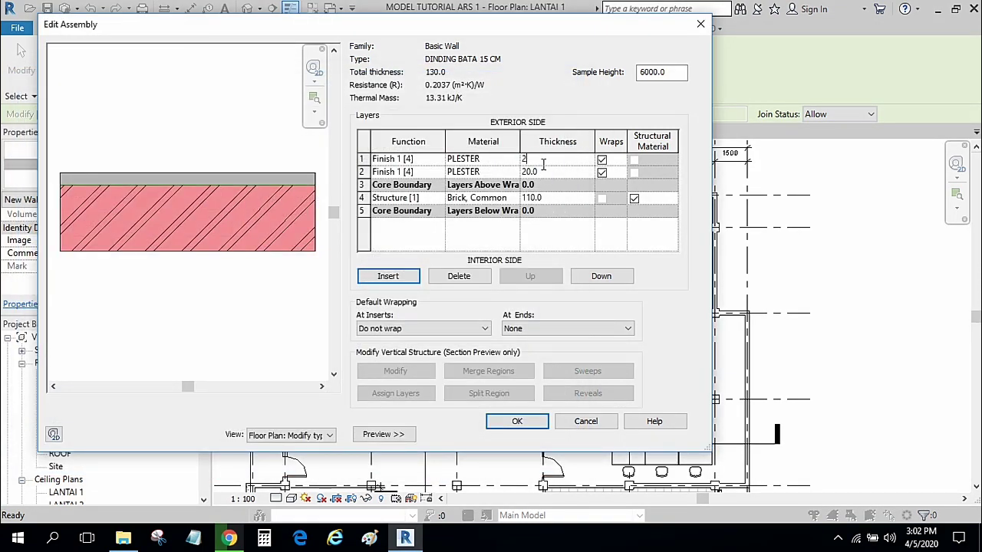
pyautogui.click(559, 241)
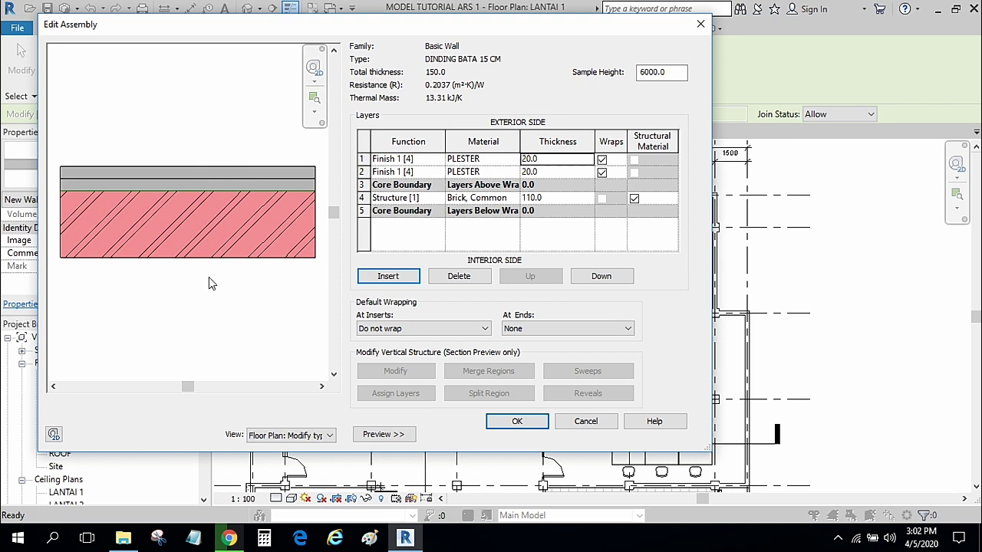
# Step: Move the second plaster layer down below the brick core onto the interior side
pyautogui.click(599, 278)
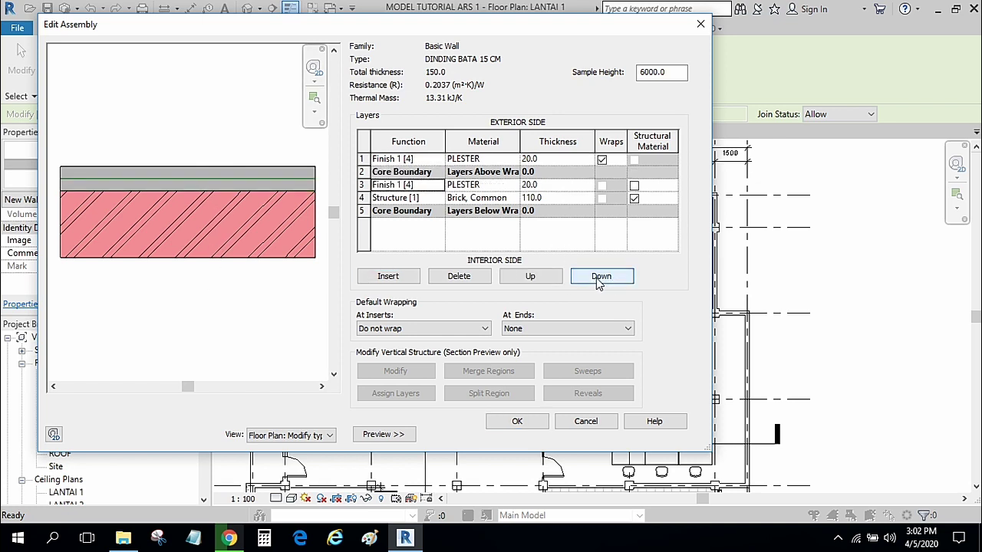
pyautogui.click(599, 278)
pyautogui.click(599, 278)
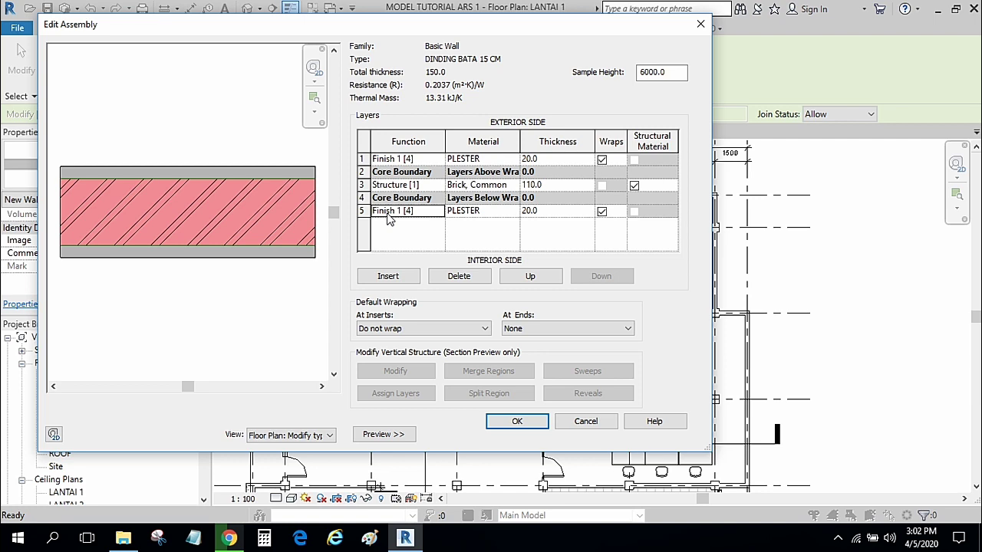
# Step: Confirm the 150 mm wall assembly and type properties, then zoom to the wall location
pyautogui.click(520, 423)
pyautogui.click(531, 436)
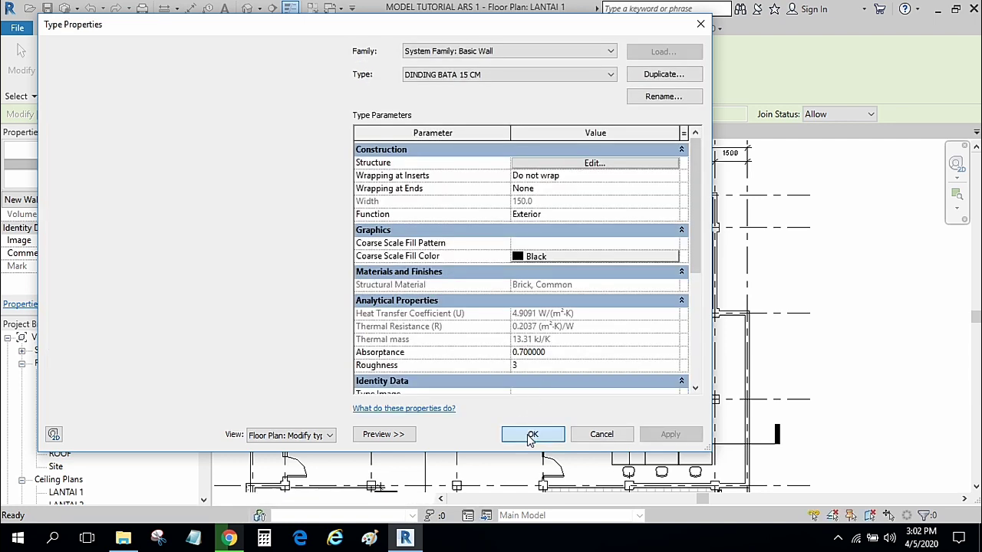
pyautogui.moveTo(510, 268); pyautogui.dragTo(375, 253, button='middle')
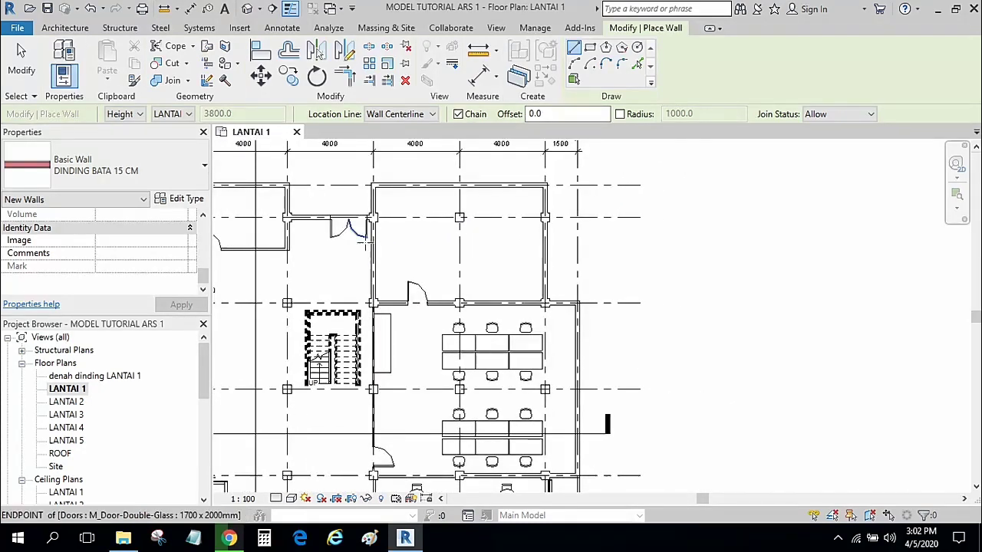
pyautogui.moveTo(455, 275); pyautogui.dragTo(484, 270, button='middle')
pyautogui.scroll(1, 485, 275)
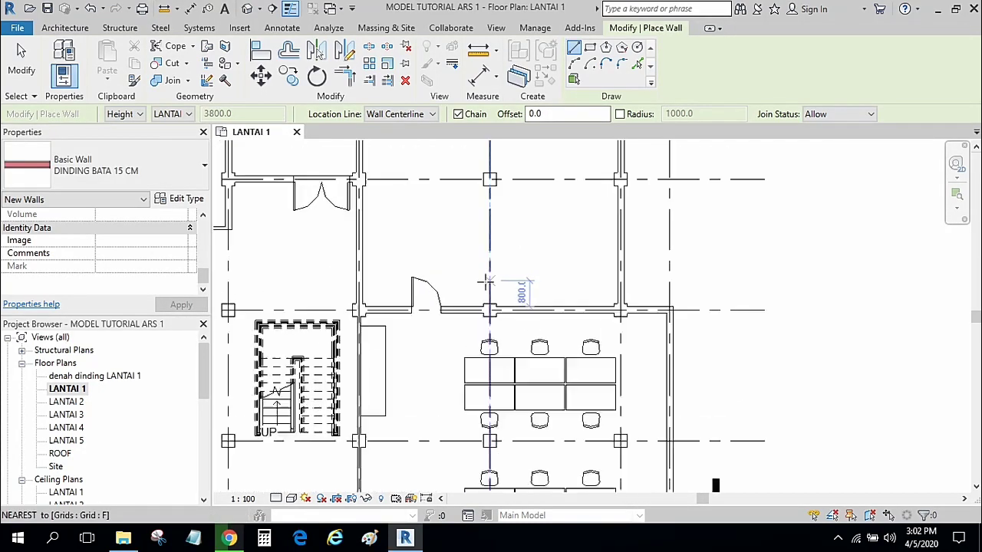
pyautogui.scroll(1, 489, 310)
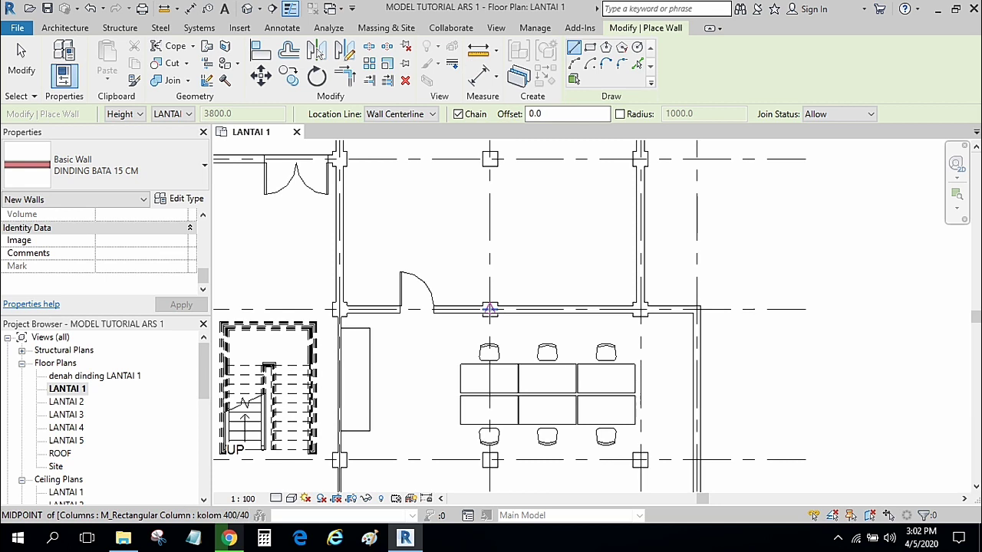
# Step: Draw a DINDING BATA 15 CM wall vertically from the column up to the top wall
pyautogui.click(489, 311)
pyautogui.moveTo(489, 176); pyautogui.dragTo(495, 287, button='middle')
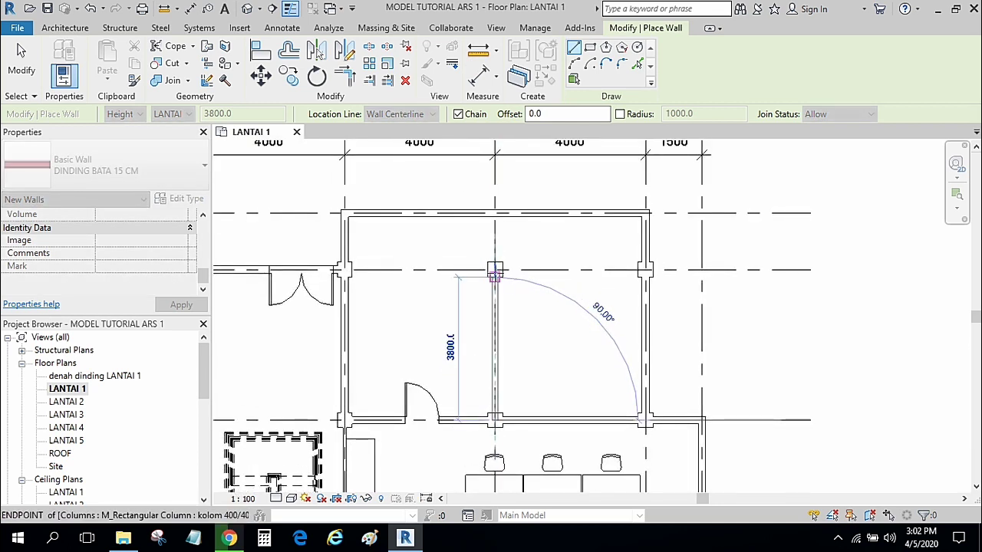
pyautogui.click(494, 213)
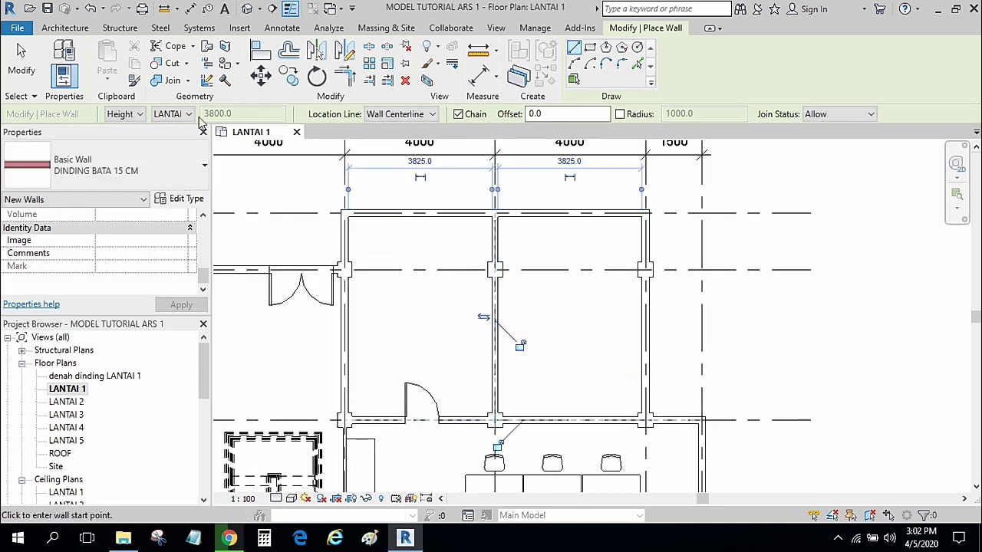
pyautogui.click(23, 63)
pyautogui.scroll(2, 543, 385)
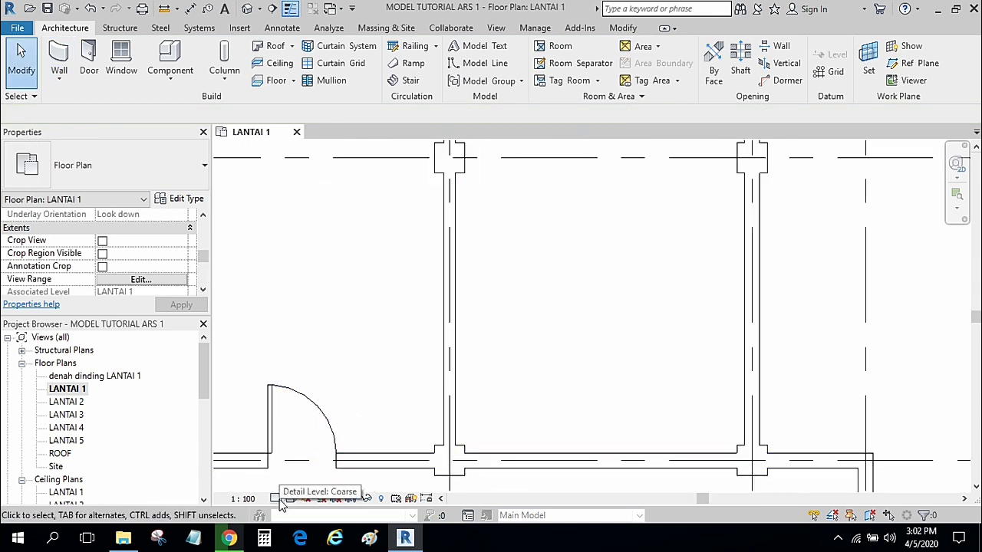
# Step: Set the plan's detail level to Medium and bring the stairs and tables area into view
pyautogui.click(277, 499)
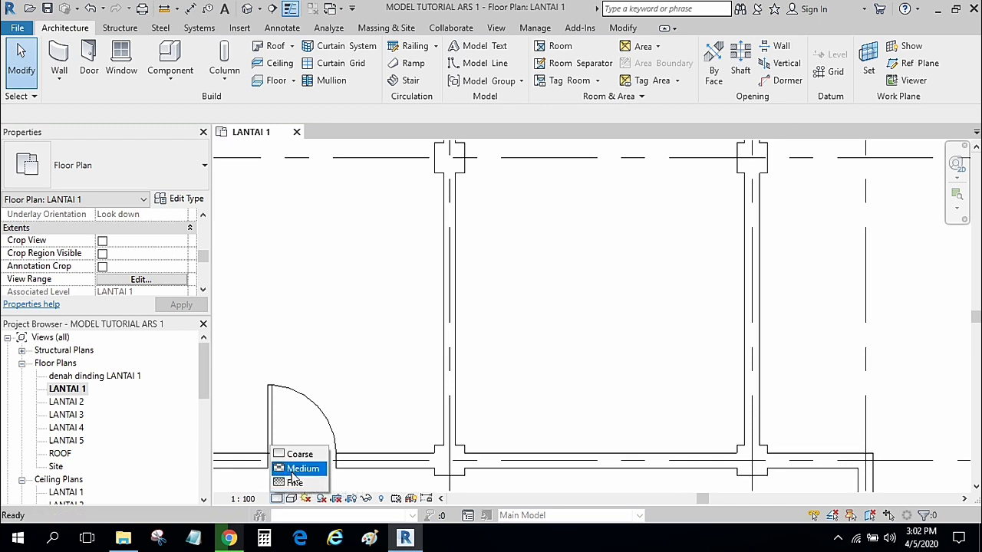
pyautogui.click(294, 469)
pyautogui.scroll(-2, 568, 288)
pyautogui.scroll(-1, 568, 289)
pyautogui.scroll(-1, 598, 233)
pyautogui.scroll(-2, 598, 232)
pyautogui.scroll(-1, 597, 232)
pyautogui.moveTo(597, 233); pyautogui.dragTo(617, 335, button='middle')
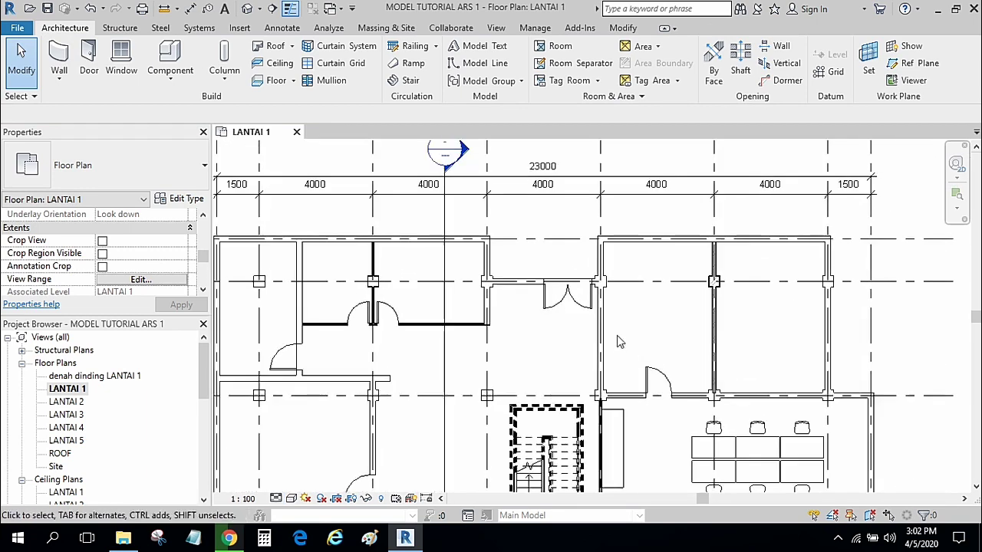
pyautogui.moveTo(627, 288)
pyautogui.mouseDown(button='middle')
pyautogui.moveTo(618, 256)
pyautogui.moveTo(622, 294)
pyautogui.moveTo(591, 263)
pyautogui.mouseUp(button='middle')
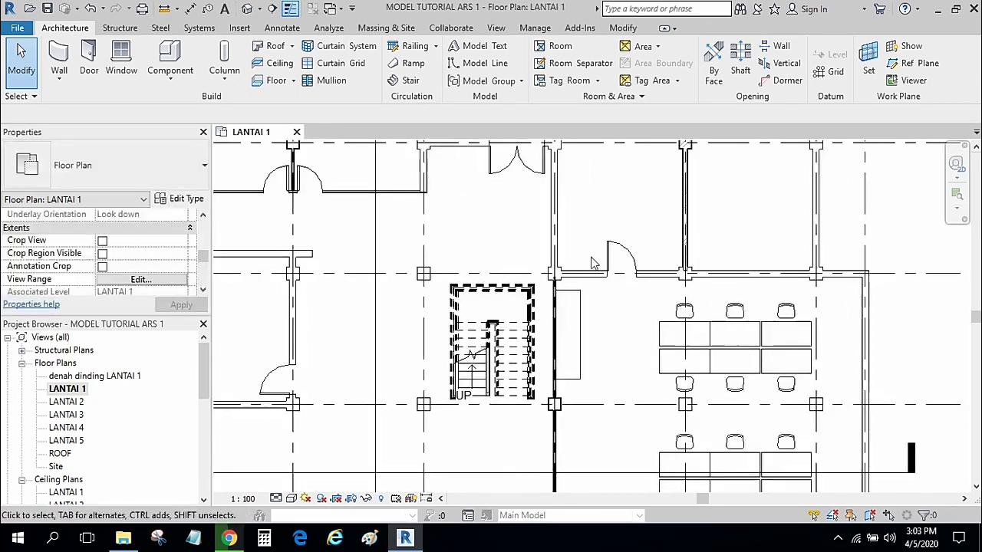
# Step: Change the horizontal wall beside the door to Basic Wall : DINDING BATA 15 CM
pyautogui.click(592, 278)
pyautogui.click(151, 171)
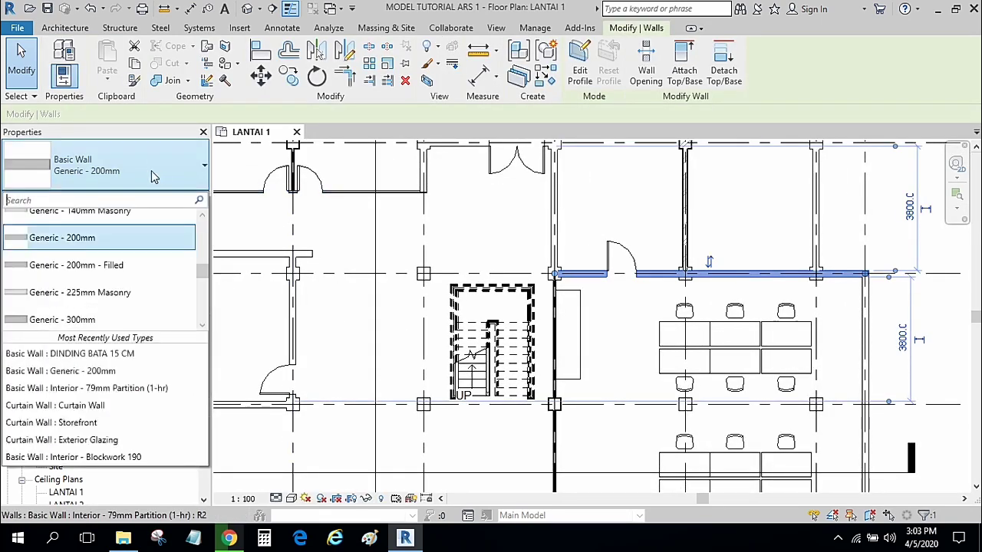
pyautogui.click(72, 354)
pyautogui.click(492, 243)
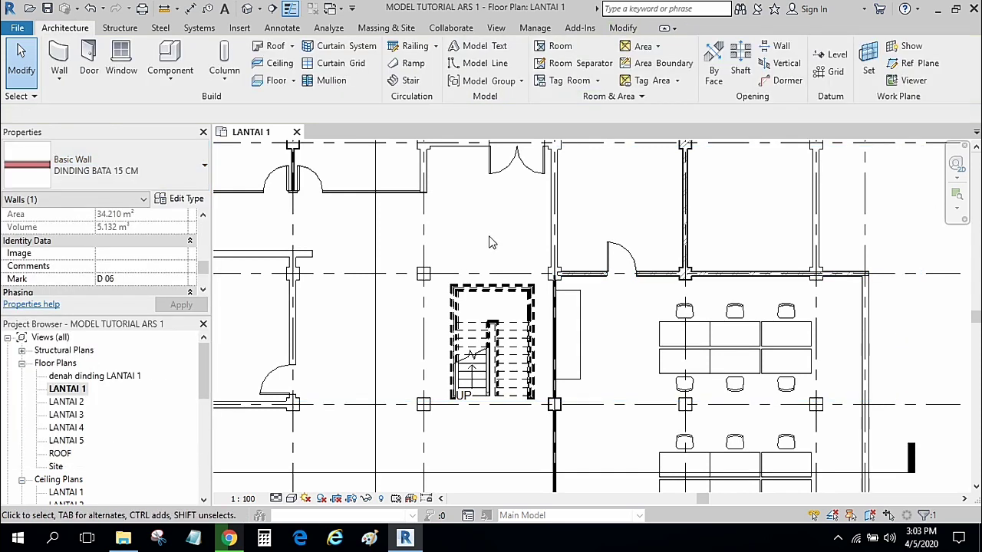
# Step: Change the left vertical Generic - 200mm wall to DINDING BATA 15 CM
pyautogui.moveTo(491, 243); pyautogui.dragTo(394, 237, button='middle')
pyautogui.scroll(1, 519, 317)
pyautogui.scroll(1, 651, 310)
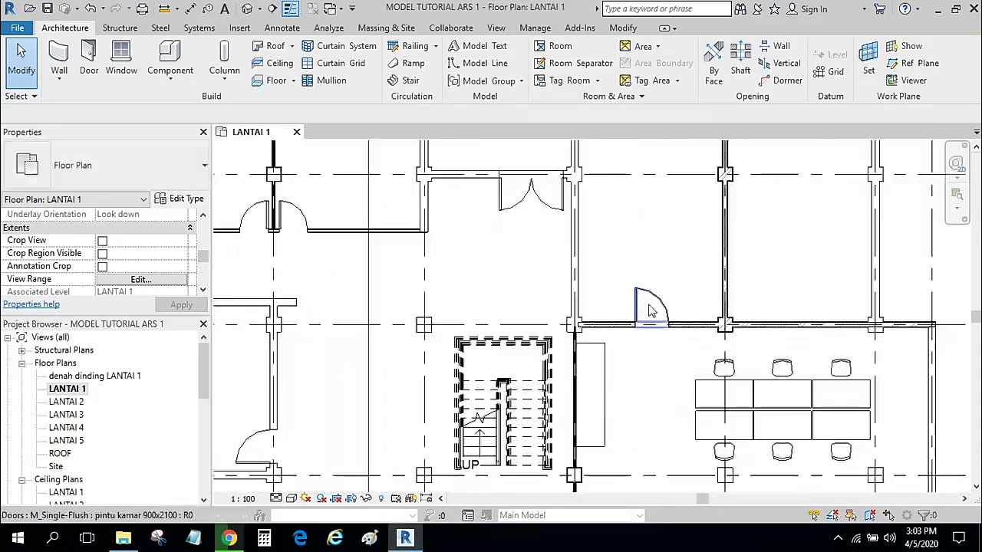
pyautogui.moveTo(650, 311); pyautogui.dragTo(789, 176, button='middle')
pyautogui.click(417, 265)
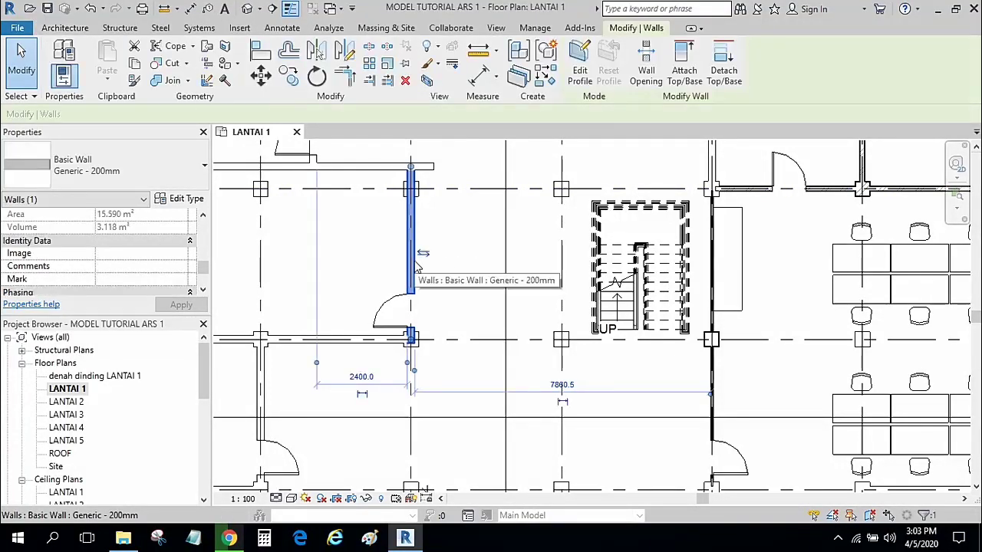
pyautogui.click(159, 161)
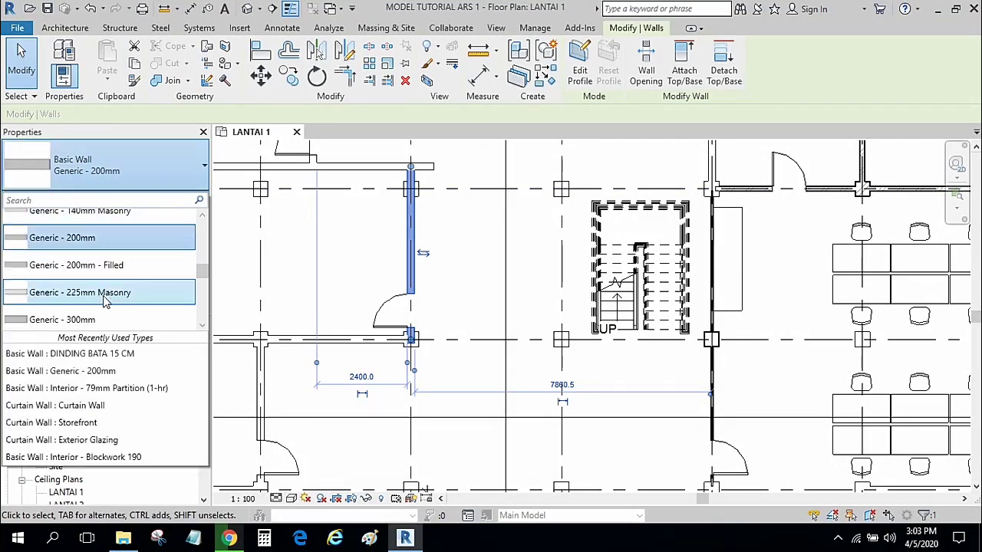
pyautogui.click(77, 354)
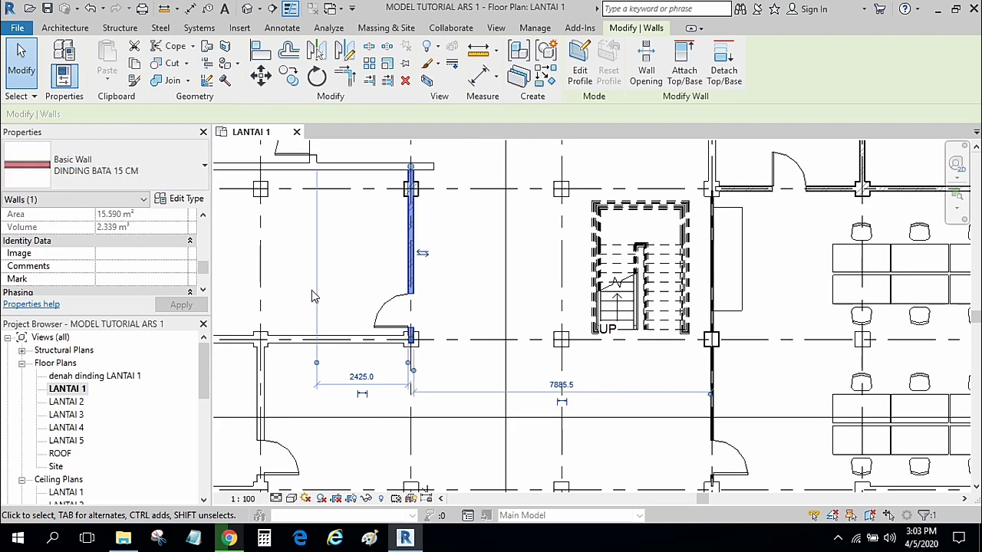
pyautogui.press('Escape')
pyautogui.scroll(-3, 313, 295)
pyautogui.scroll(-3, 312, 295)
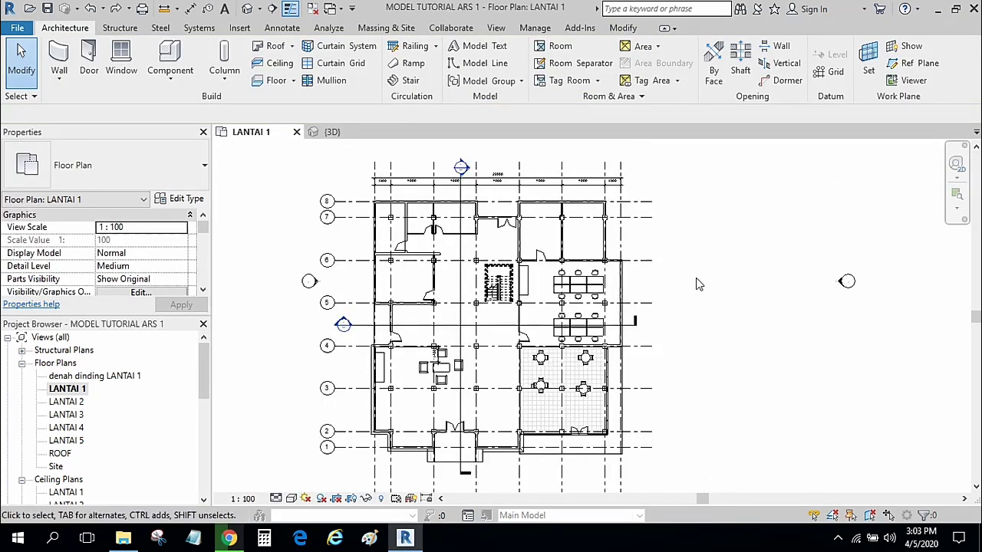
# Step: Replace the old 3D view with a fresh Default 3D View and window-select the whole building
pyautogui.click(389, 133)
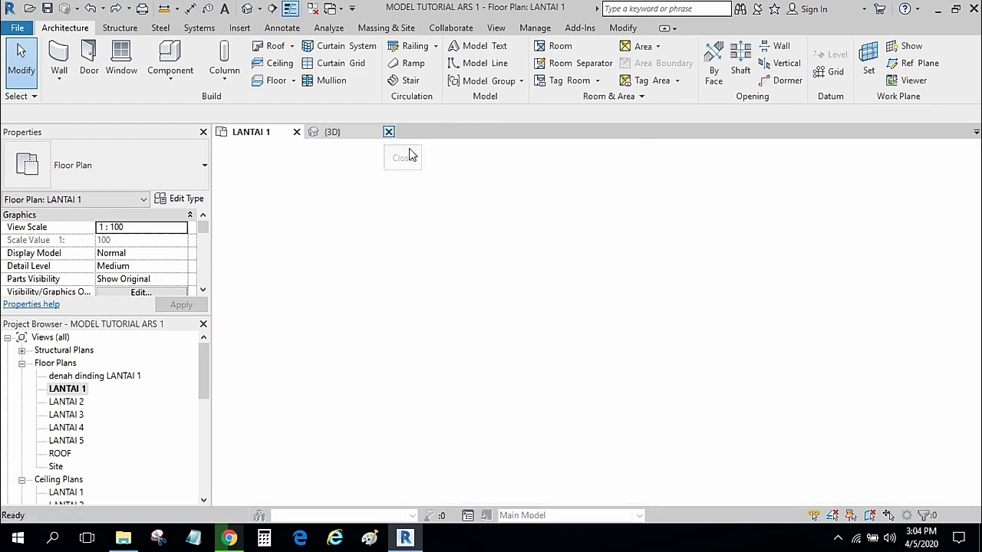
pyautogui.click(247, 9)
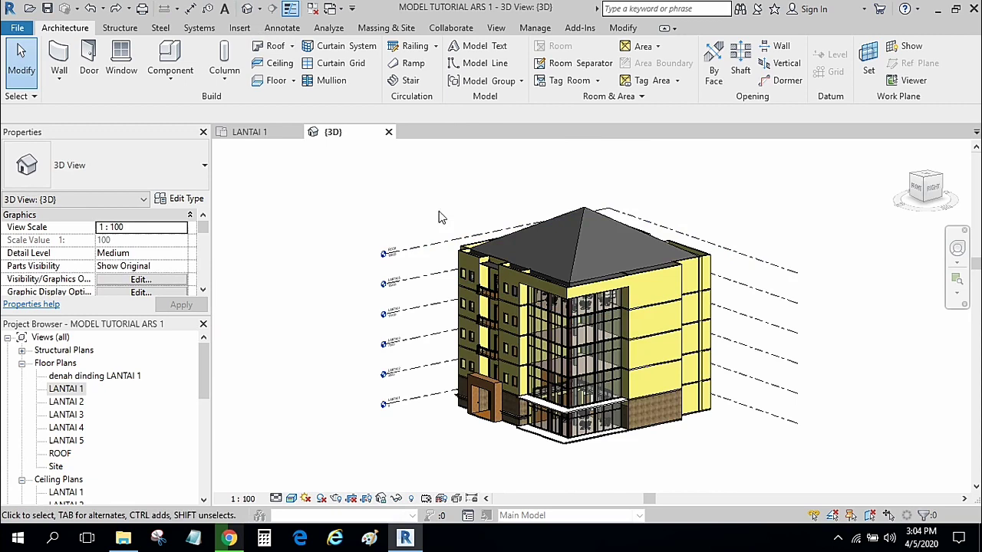
pyautogui.moveTo(409, 163); pyautogui.dragTo(748, 500)
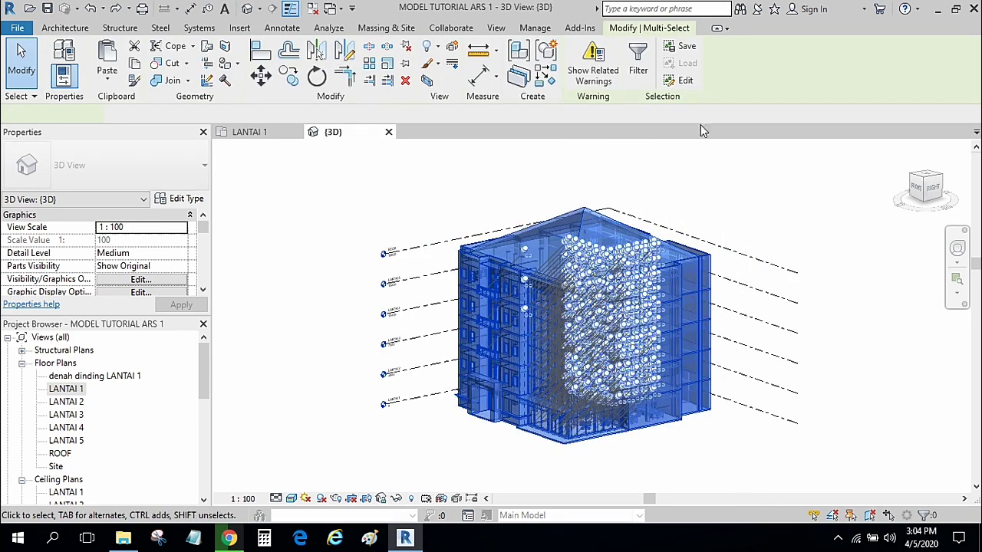
# Step: Filter the selection down to only the Walls category, keeping 144 walls
pyautogui.click(638, 61)
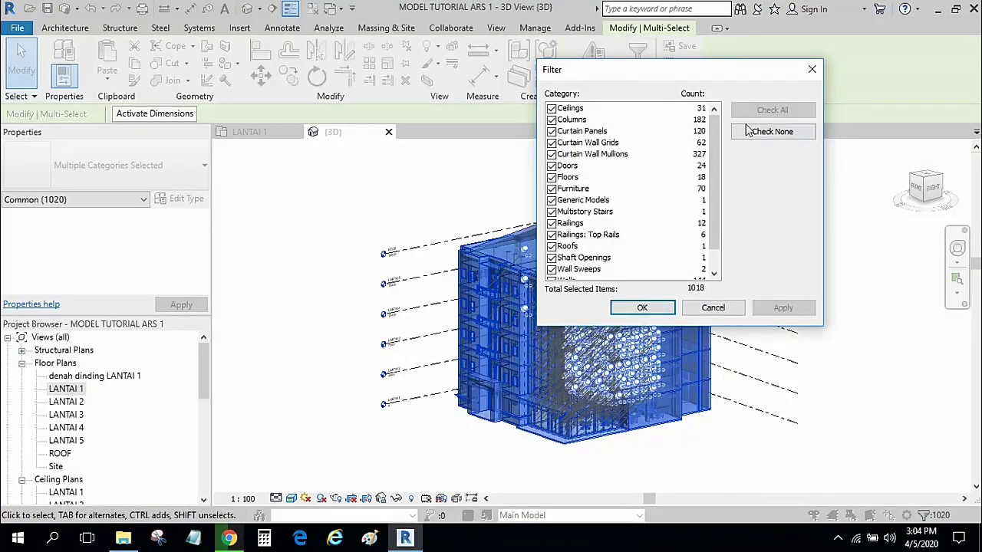
pyautogui.click(748, 131)
pyautogui.scroll(-1, 707, 182)
pyautogui.scroll(-1, 675, 211)
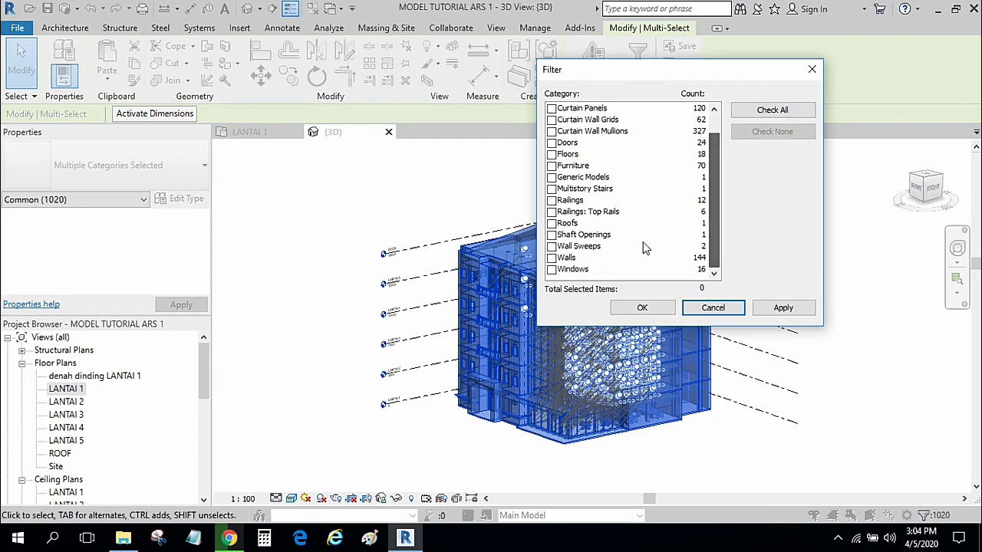
pyautogui.click(551, 258)
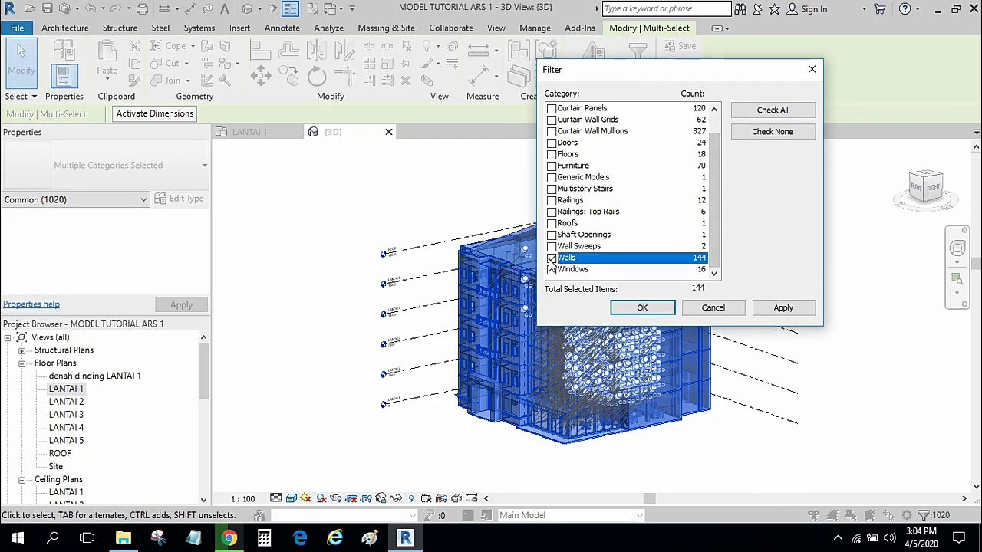
pyautogui.click(622, 307)
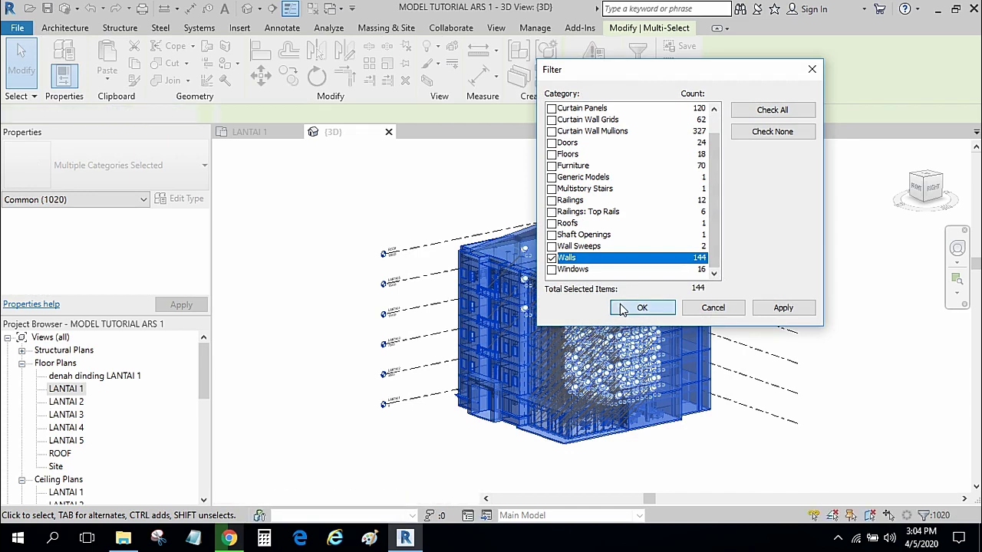
pyautogui.scroll(4, 689, 488)
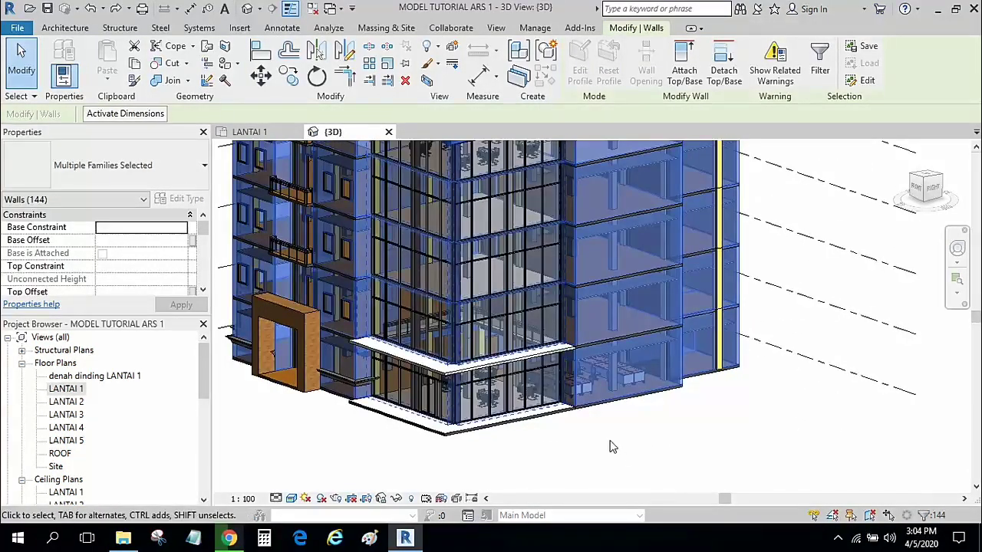
# Step: Keep the filtered wall selection and deselect the lower storefront curtain walls
pyautogui.click(813, 71)
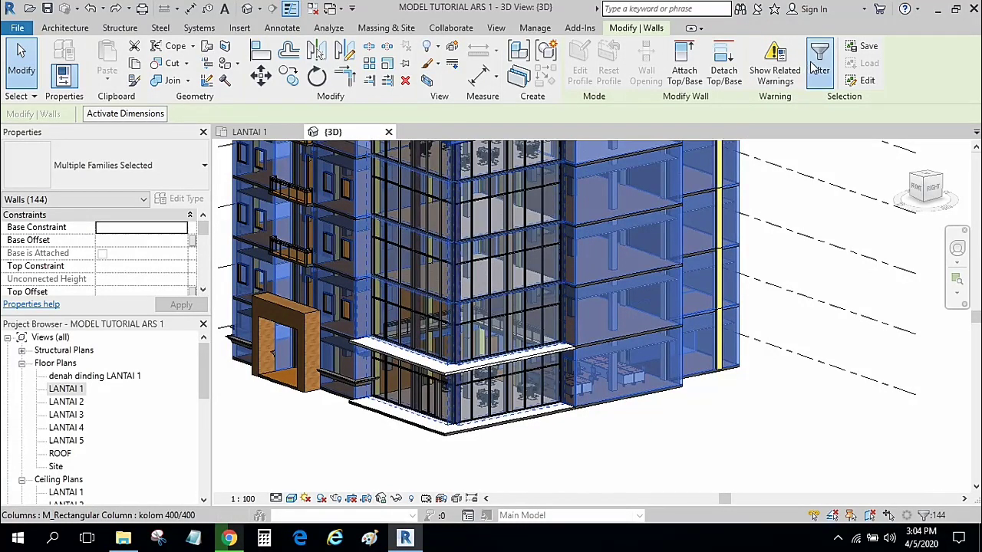
pyautogui.click(713, 307)
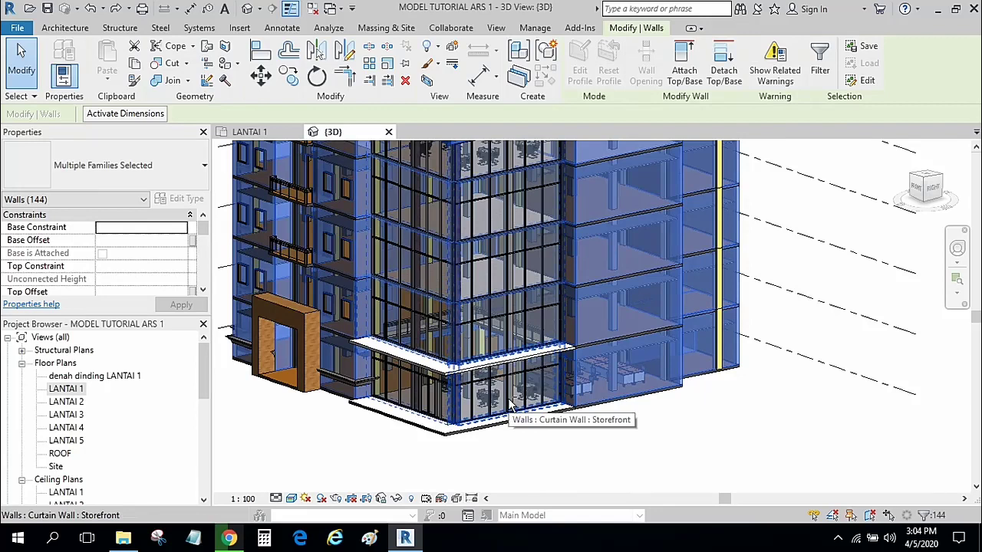
pyautogui.keyDown('shift'); pyautogui.click(512, 406); pyautogui.keyUp('shift')
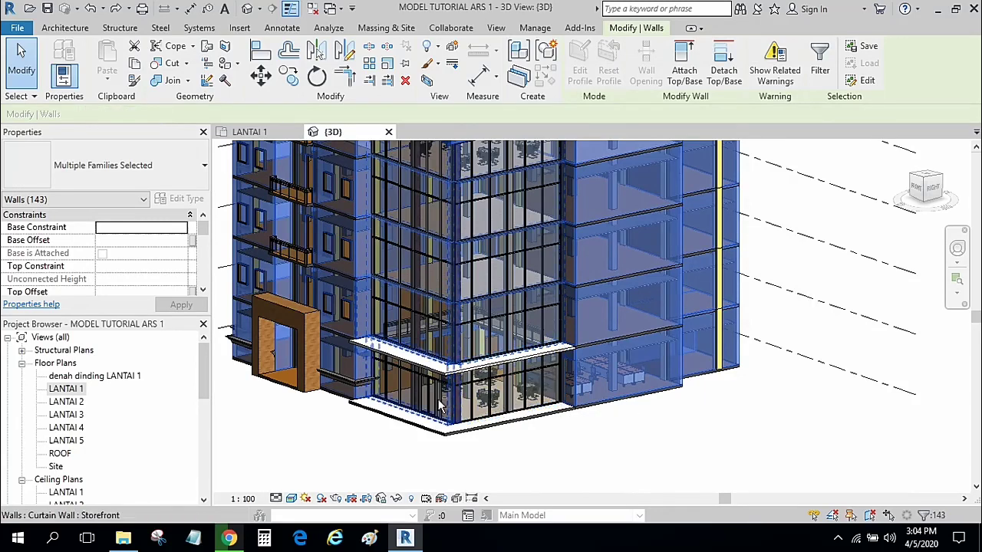
pyautogui.keyDown('shift'); pyautogui.click(441, 403); pyautogui.keyUp('shift')
pyautogui.keyDown('shift'); pyautogui.click(430, 345); pyautogui.keyUp('shift')
pyautogui.keyDown('shift'); pyautogui.click(479, 347); pyautogui.keyUp('shift')
pyautogui.keyDown('shift'); pyautogui.click(477, 279); pyautogui.keyUp('shift')
pyautogui.keyDown('shift'); pyautogui.click(441, 281); pyautogui.keyUp('shift')
# Step: Deselect the remaining upper and left-hand curtain walls
pyautogui.moveTo(441, 280); pyautogui.dragTo(451, 377, button='middle')
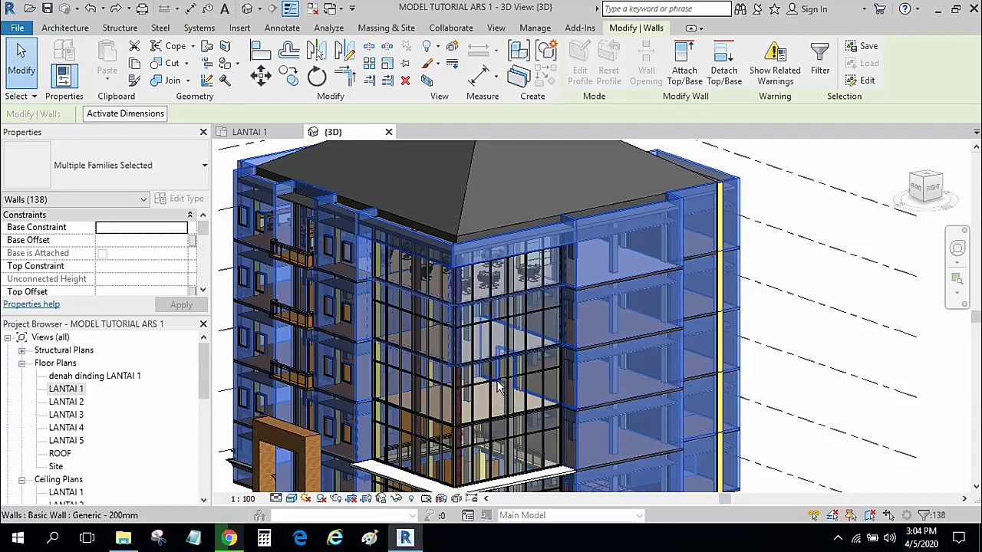
pyautogui.keyDown('shift'); pyautogui.click(546, 338); pyautogui.keyUp('shift')
pyautogui.keyDown('shift'); pyautogui.click(444, 331); pyautogui.keyUp('shift')
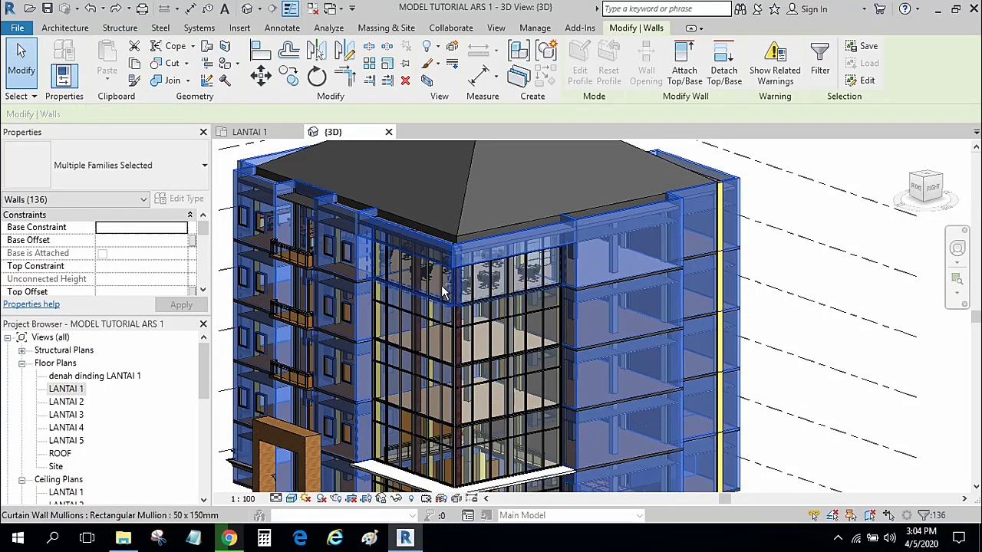
pyautogui.keyDown('shift'); pyautogui.click(446, 291); pyautogui.keyUp('shift')
pyautogui.keyDown('shift'); pyautogui.click(495, 319); pyautogui.keyUp('shift')
pyautogui.keyDown('shift'); pyautogui.moveTo(495, 318); pyautogui.dragTo(762, 378, button='middle'); pyautogui.keyUp('shift')
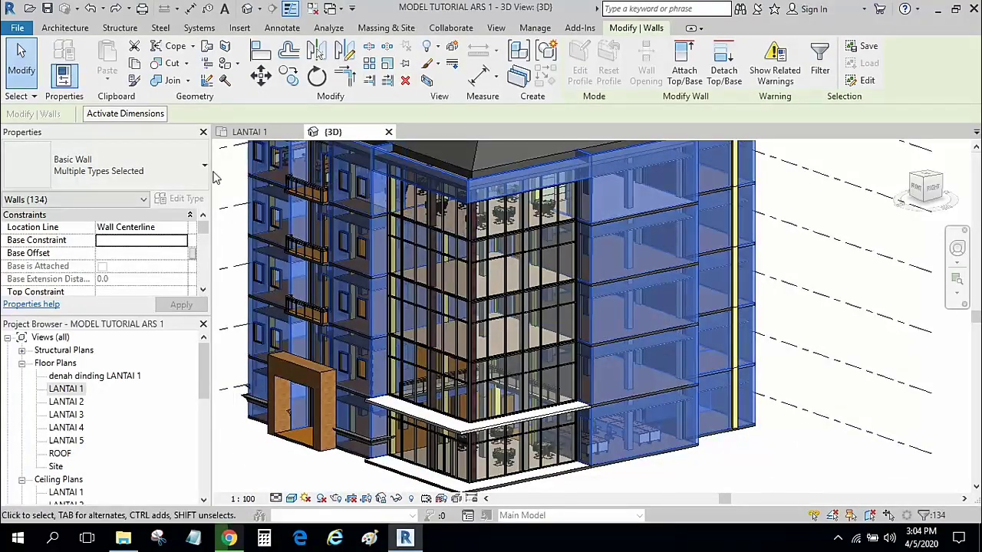
# Step: Assign DINDING BATA 15 CM to the selected walls, deleting elements that cannot be built
pyautogui.click(134, 171)
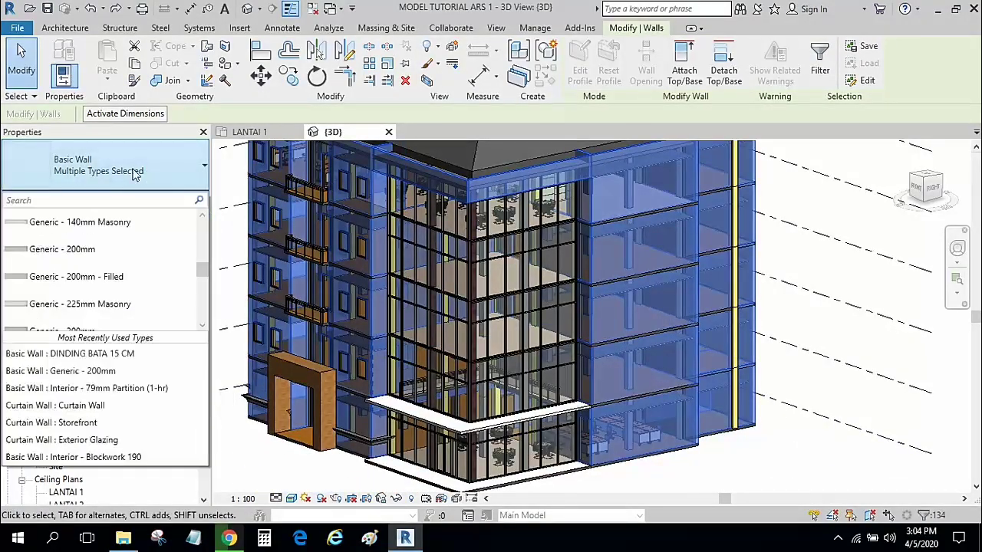
pyautogui.click(64, 354)
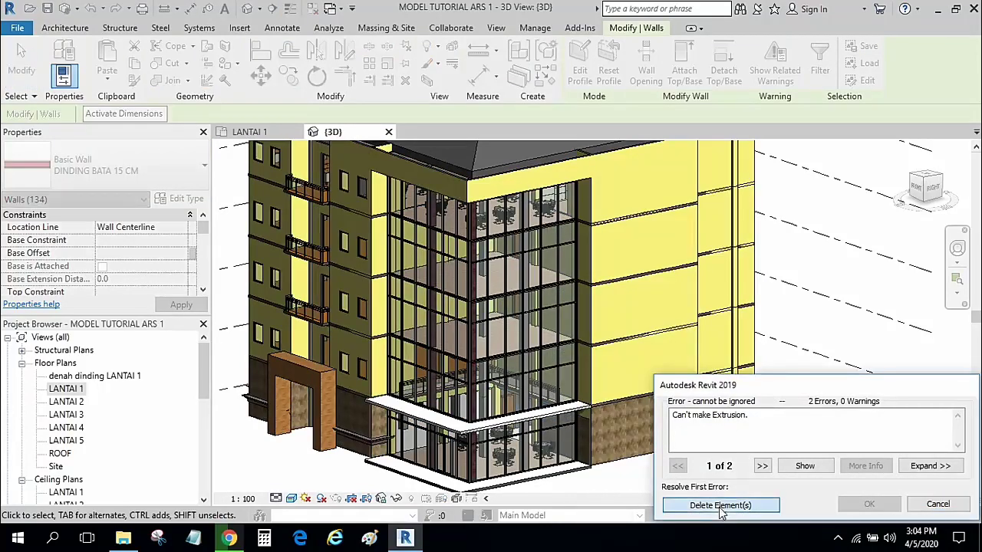
pyautogui.click(721, 506)
pyautogui.moveTo(429, 430)
pyautogui.keyDown('shift'); pyautogui.mouseDown(button='middle')
pyautogui.moveTo(449, 428)
pyautogui.moveTo(92, 385)
pyautogui.mouseUp(button='middle'); pyautogui.keyUp('shift')
# Step: Open the LANTAI 1 floor plan and centre it on the upper-left rooms
pyautogui.doubleClick(66, 389)
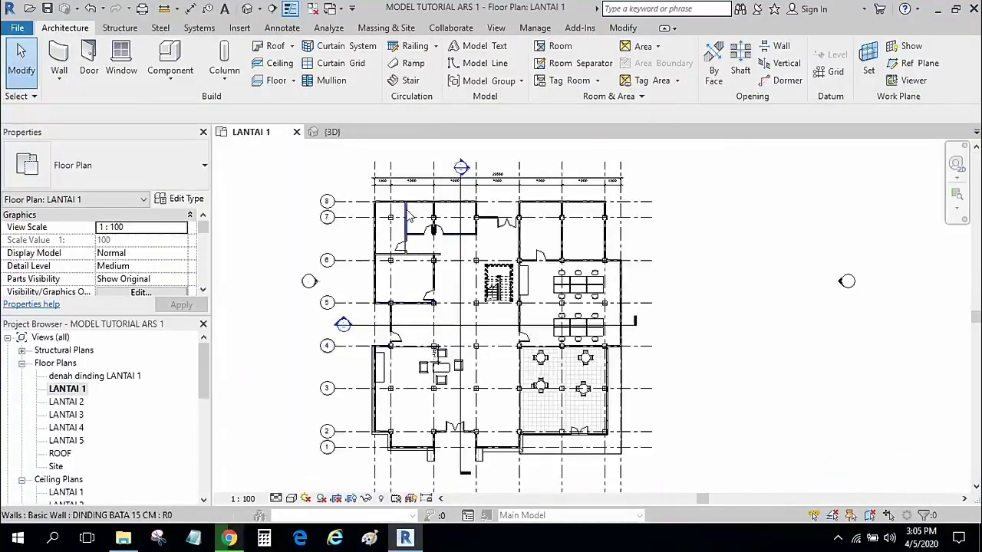
pyautogui.scroll(5, 409, 217)
pyautogui.moveTo(425, 217); pyautogui.dragTo(353, 229, button='middle')
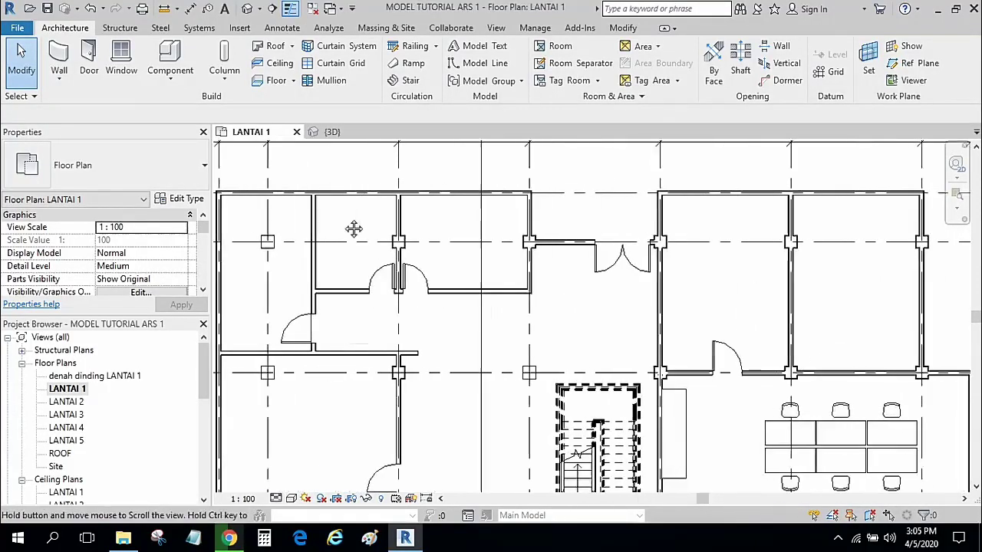
pyautogui.scroll(-2, 384, 240)
pyautogui.scroll(3, 373, 230)
pyautogui.scroll(2, 377, 235)
pyautogui.moveTo(377, 235); pyautogui.dragTo(253, 224, button='middle')
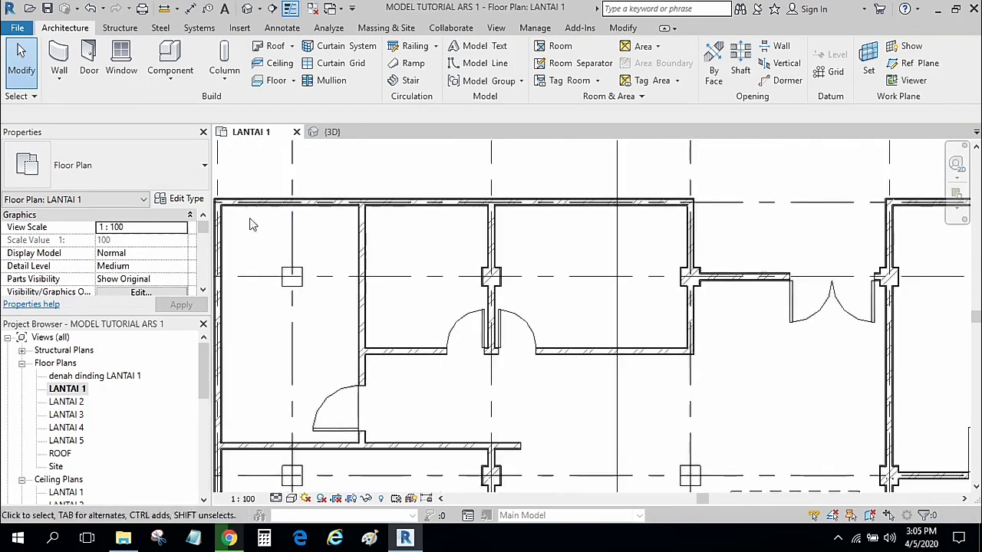
# Step: Review the DINDING BATA 15 CM wall type's layer structure without changing it
pyautogui.click(59, 58)
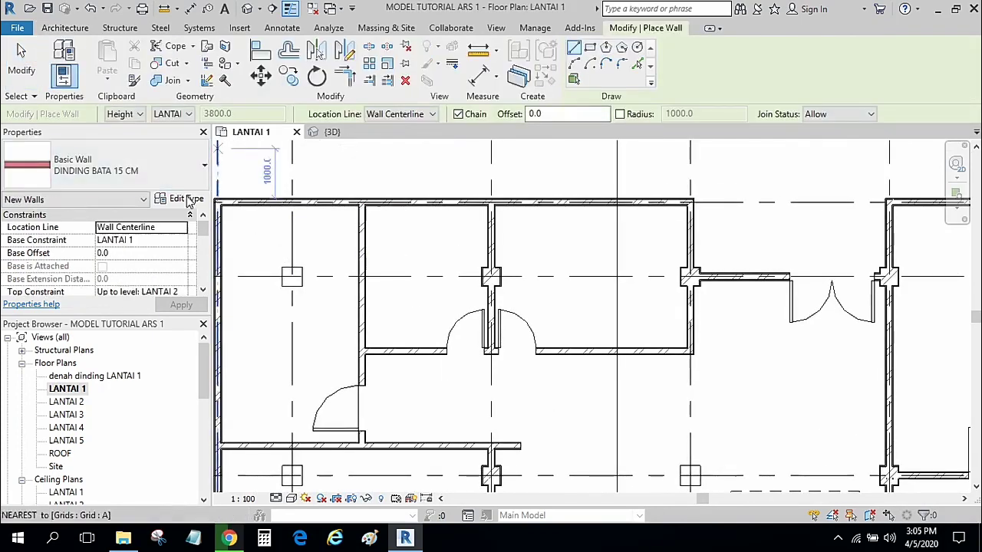
pyautogui.click(190, 201)
pyautogui.click(579, 161)
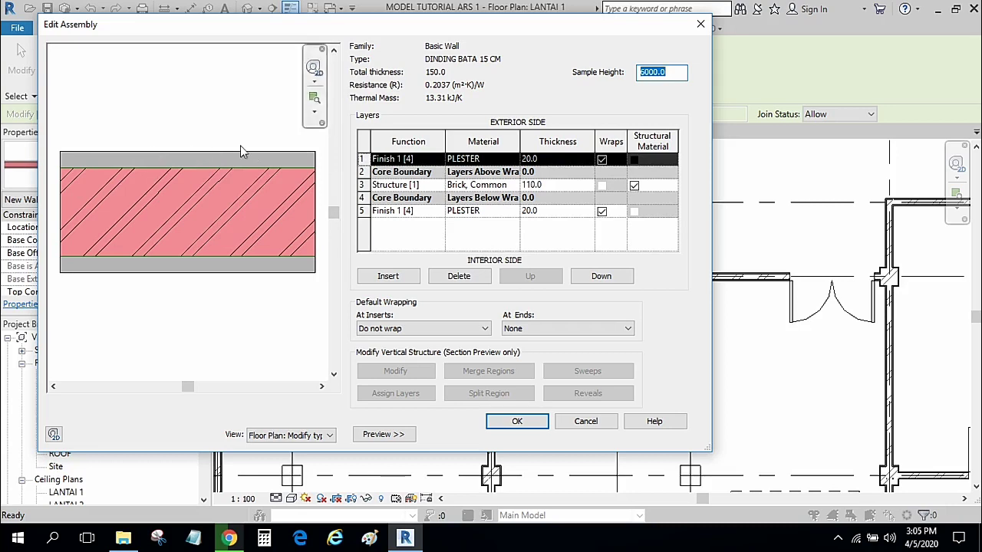
pyautogui.click(585, 423)
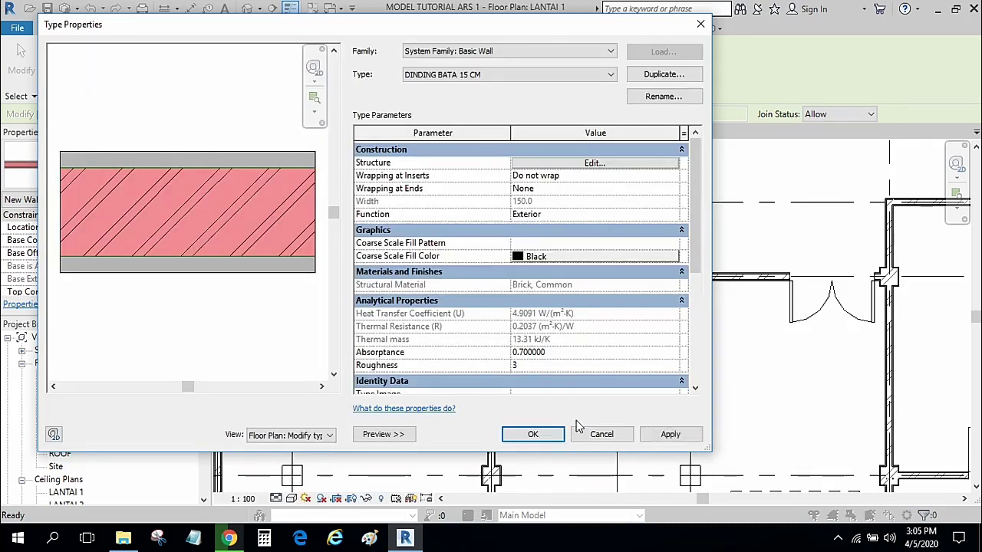
pyautogui.click(579, 427)
# Step: Change the top wall of the plan to Exterior - Block on Mtl. Stud
pyautogui.press('Escape')
pyautogui.scroll(-2, 373, 261)
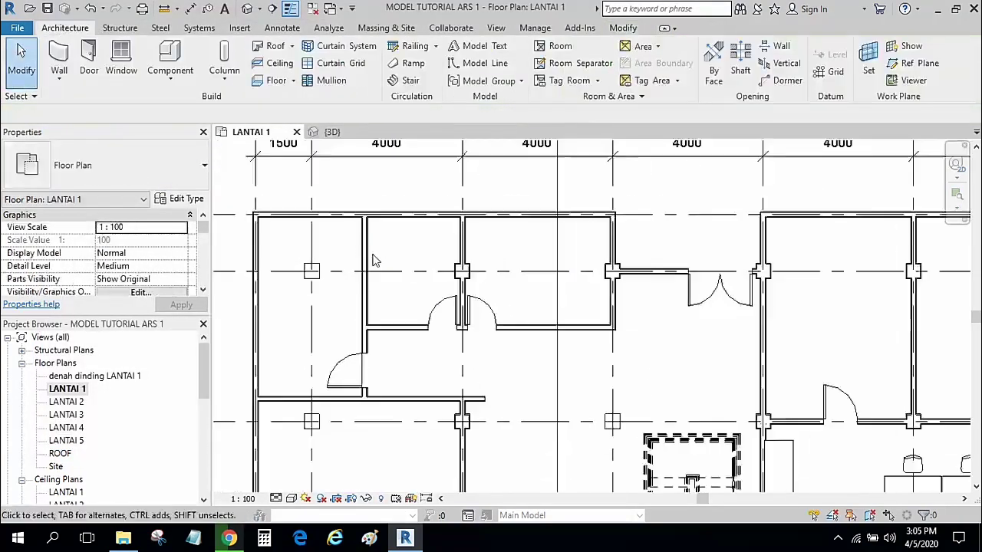
pyautogui.moveTo(374, 261); pyautogui.dragTo(430, 247, button='middle')
pyautogui.click(453, 204)
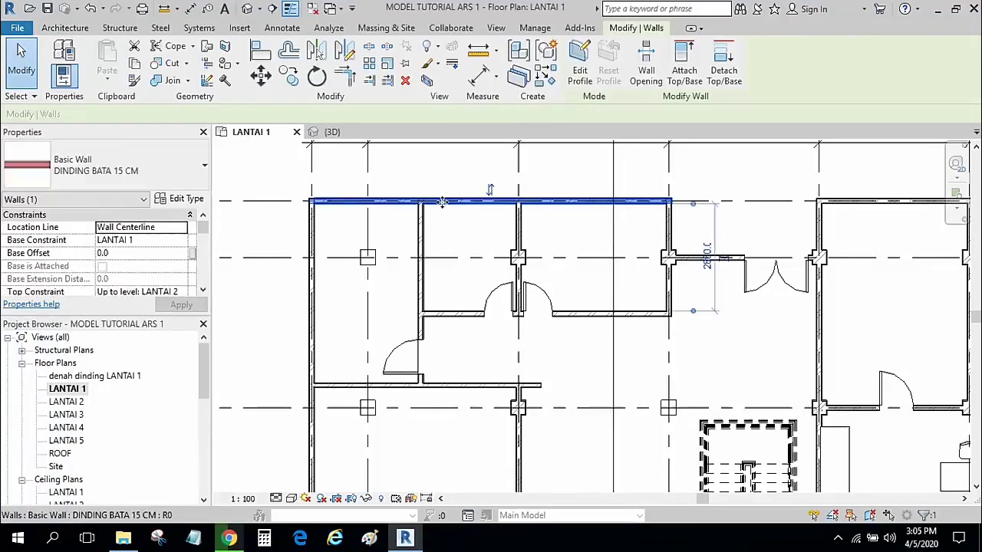
pyautogui.click(170, 177)
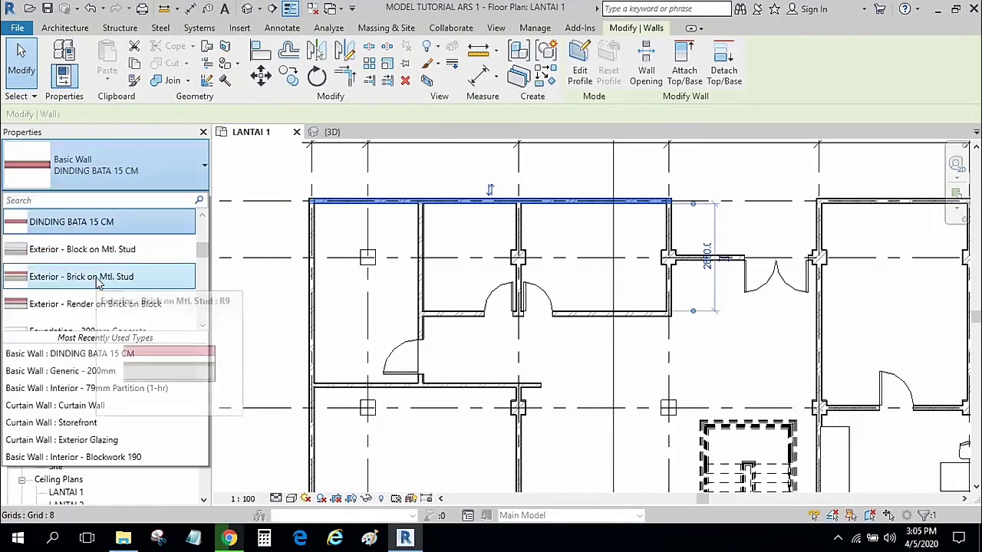
pyautogui.scroll(2, 98, 284)
pyautogui.scroll(-1, 98, 284)
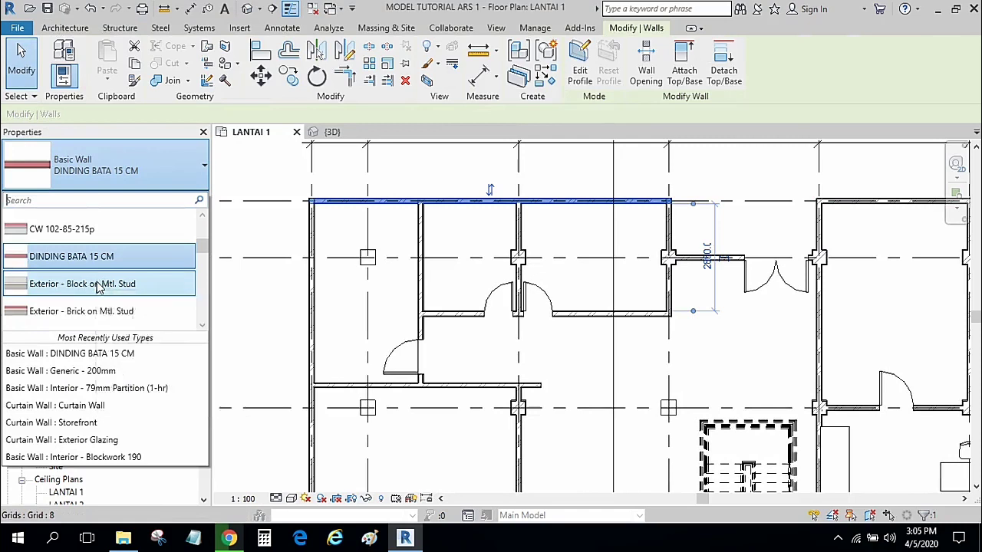
pyautogui.click(98, 284)
# Step: Inspect the Exterior - Block on Mtl. Stud layer structure, then close it and deselect
pyautogui.click(184, 199)
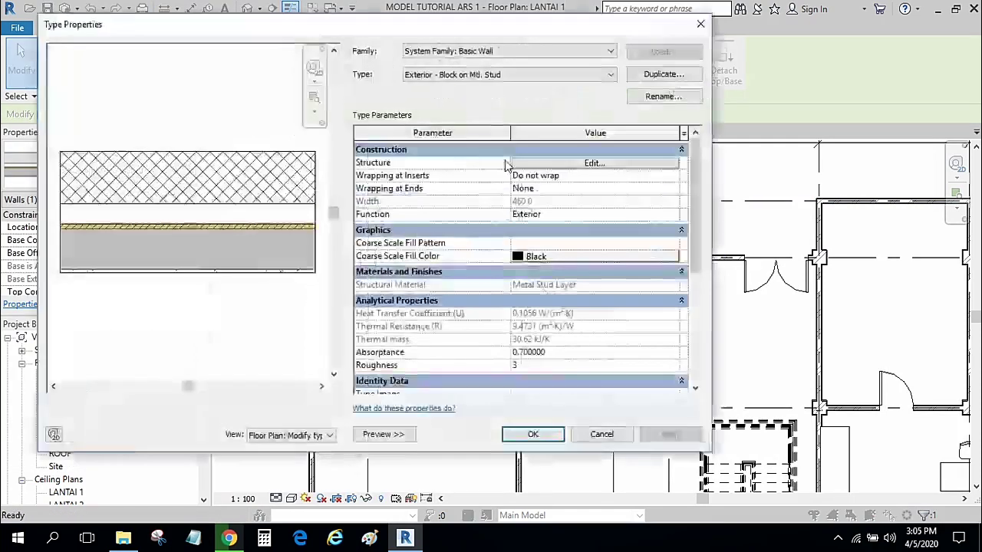
pyautogui.click(516, 164)
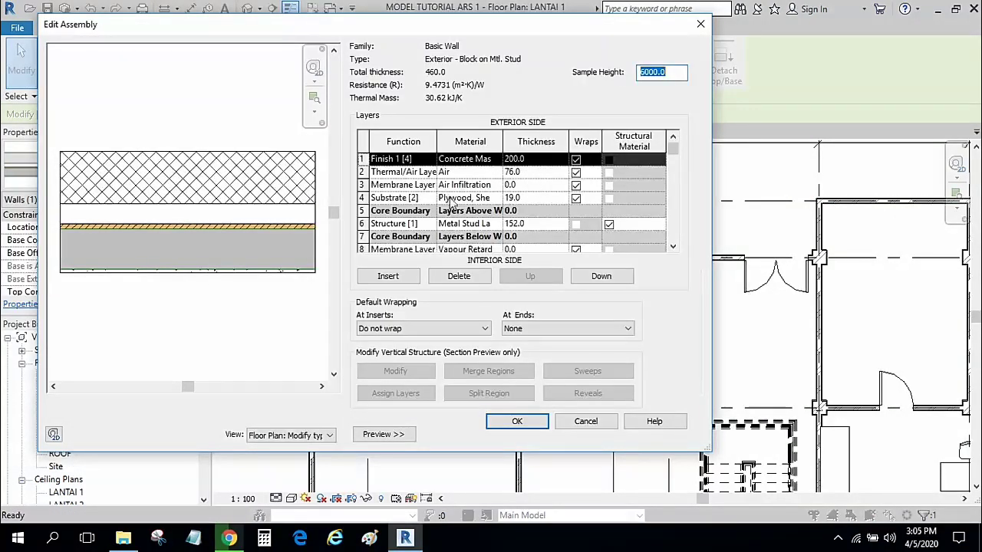
pyautogui.scroll(-1, 425, 179)
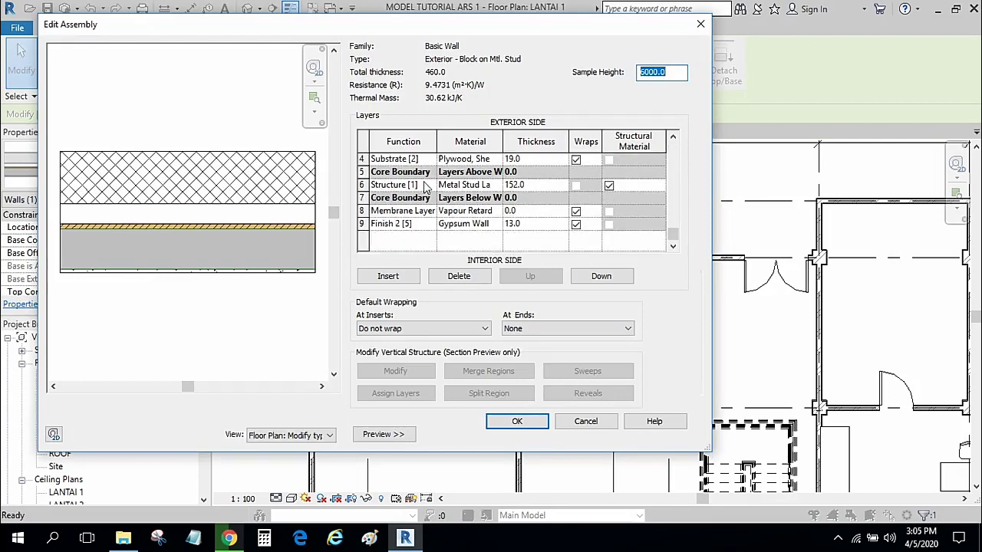
pyautogui.click(586, 420)
pyautogui.click(583, 434)
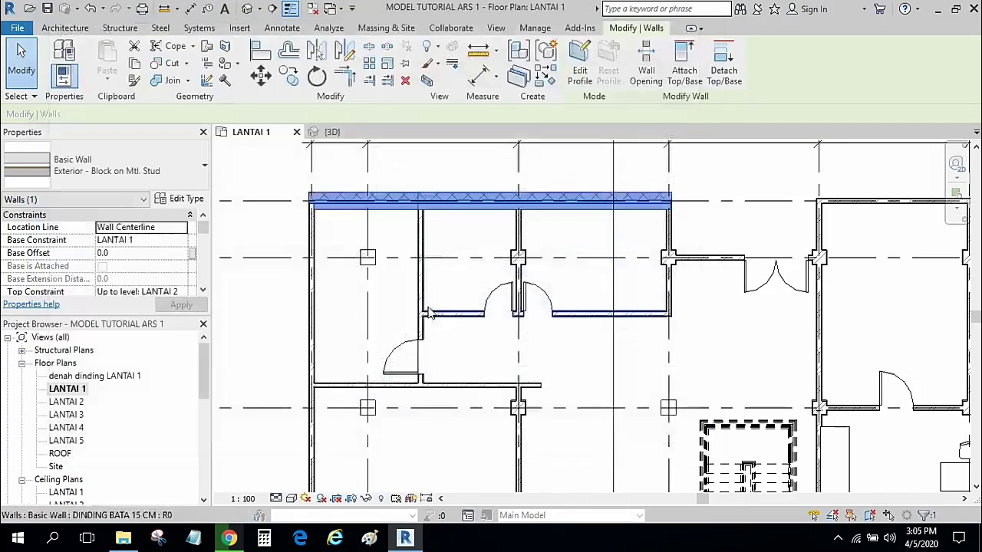
pyautogui.click(288, 287)
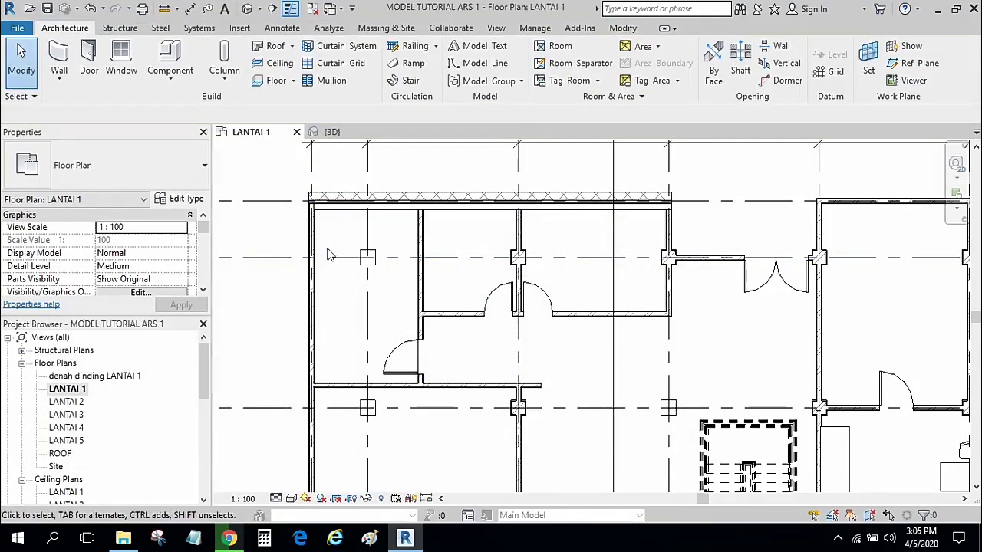